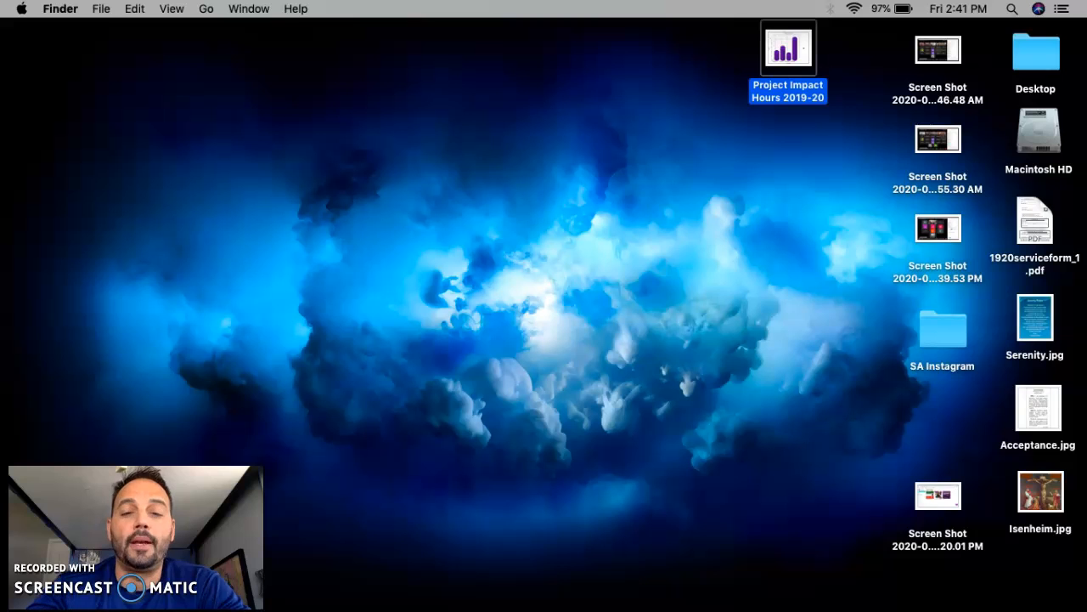
# Step: Switch to Chrome, search Google for "free graph" and open the Create a Graph - NCES result
pyautogui.hotkey('ctrl', 'Left')
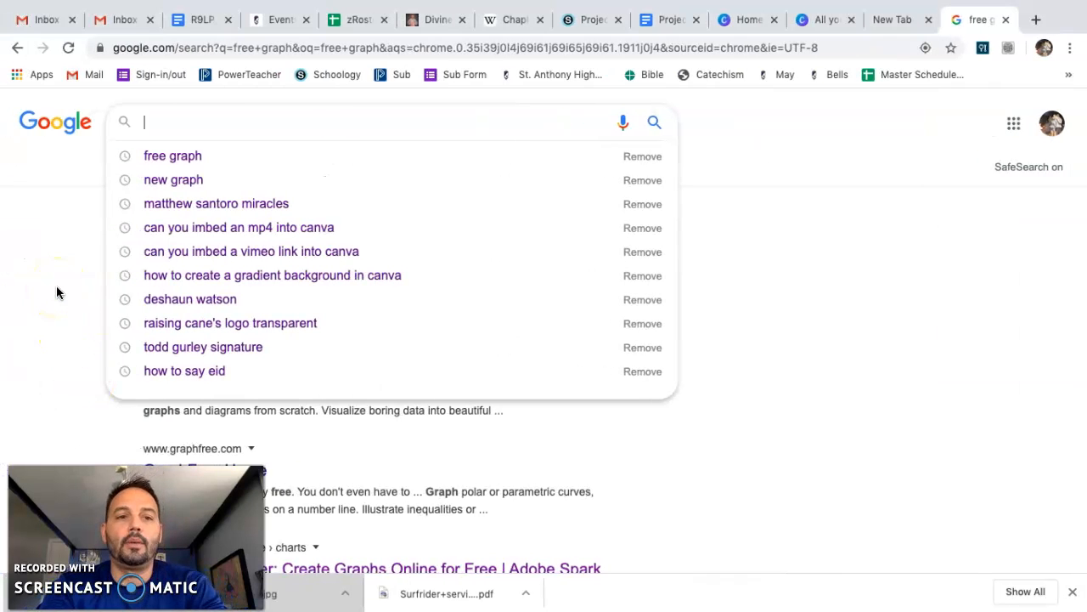
pyautogui.write('free')
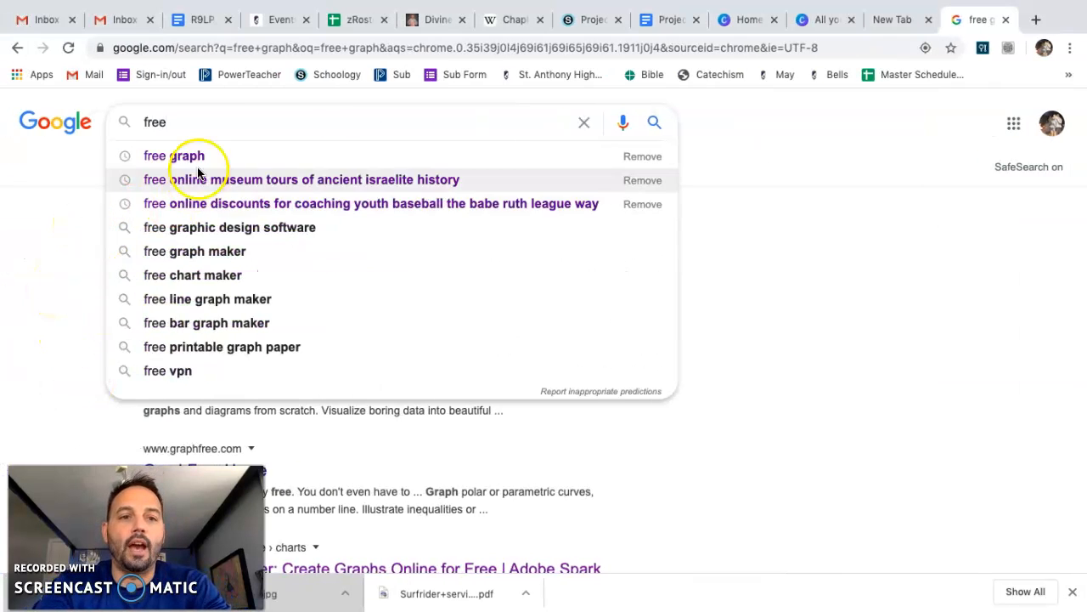
pyautogui.click(196, 158)
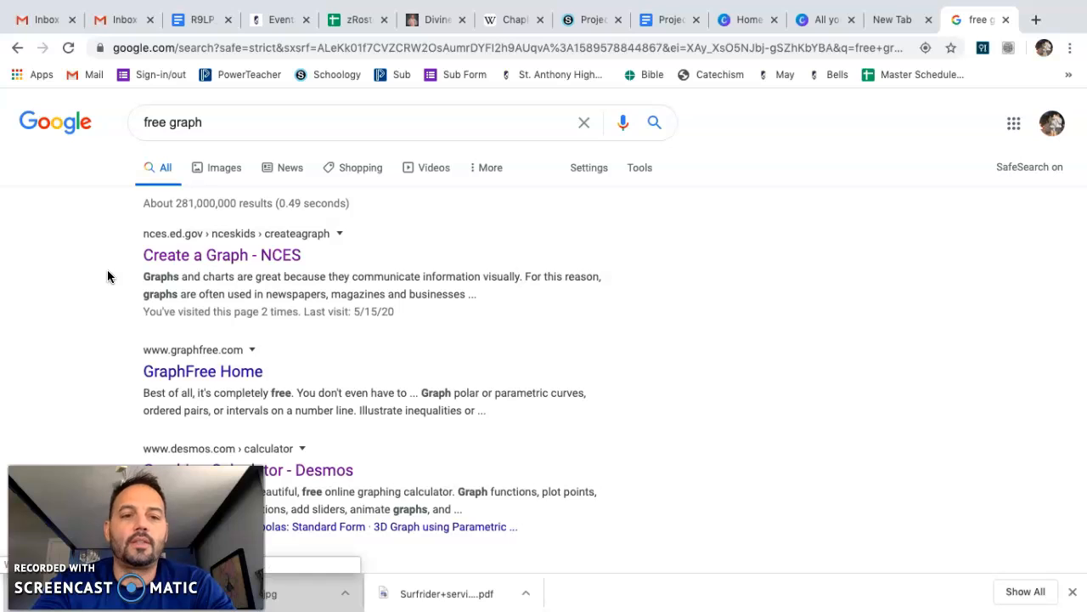
pyautogui.click(180, 263)
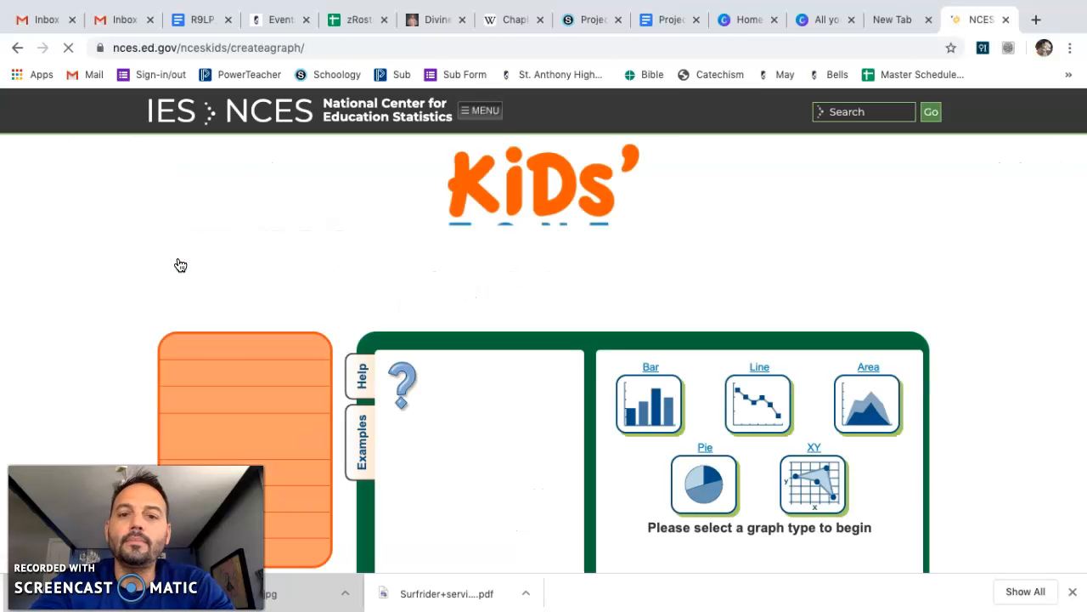
# Step: Choose Bar as the graph type on the Create a Graph page
pyautogui.scroll(-3, 857, 243)
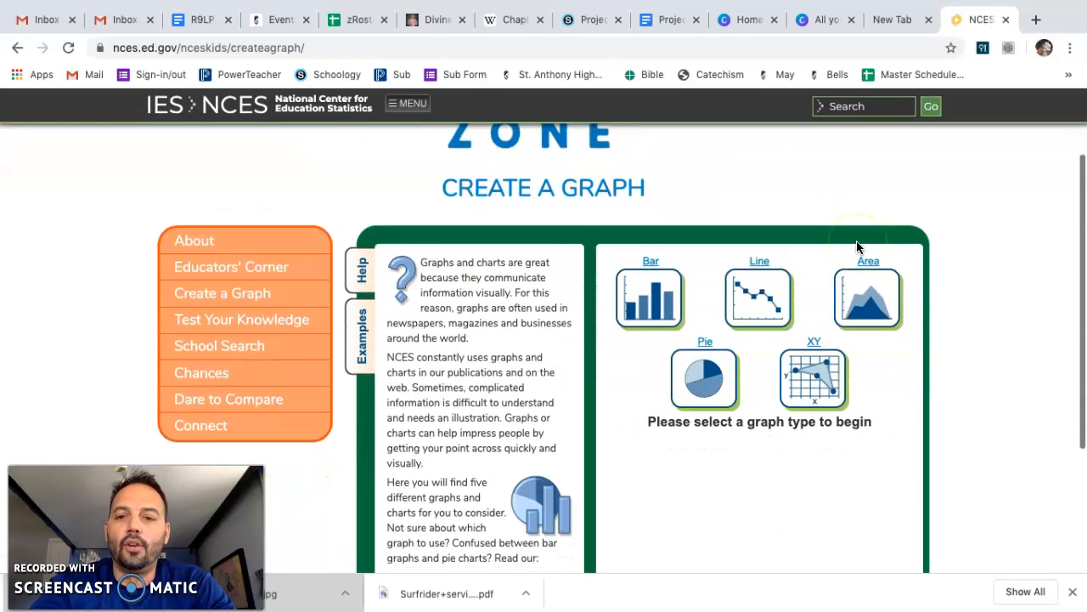
pyautogui.scroll(-1, 949, 315)
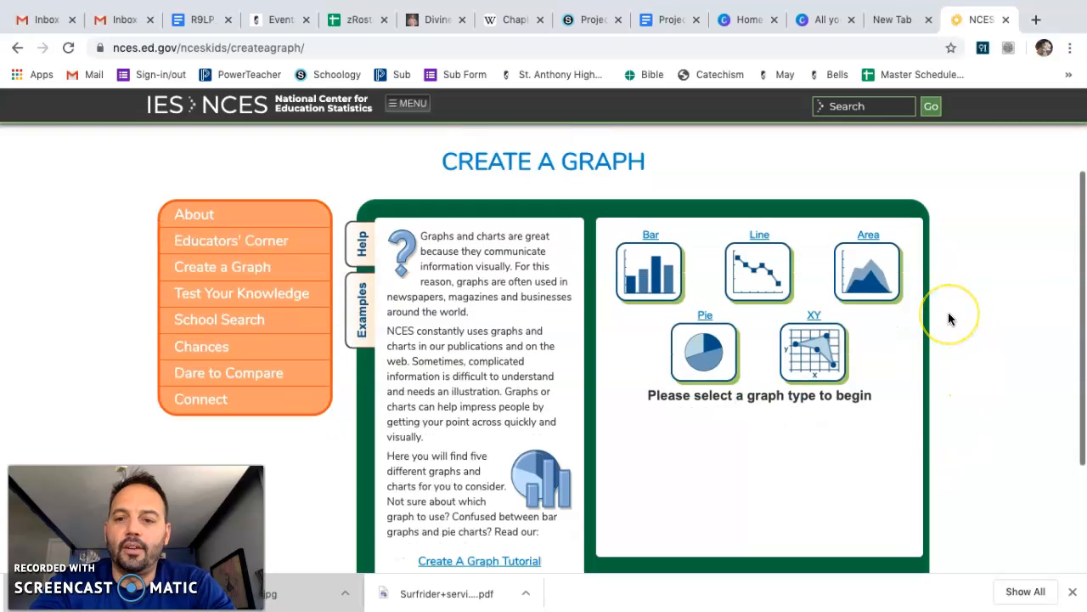
pyautogui.click(644, 267)
pyautogui.scroll(-3, 1004, 248)
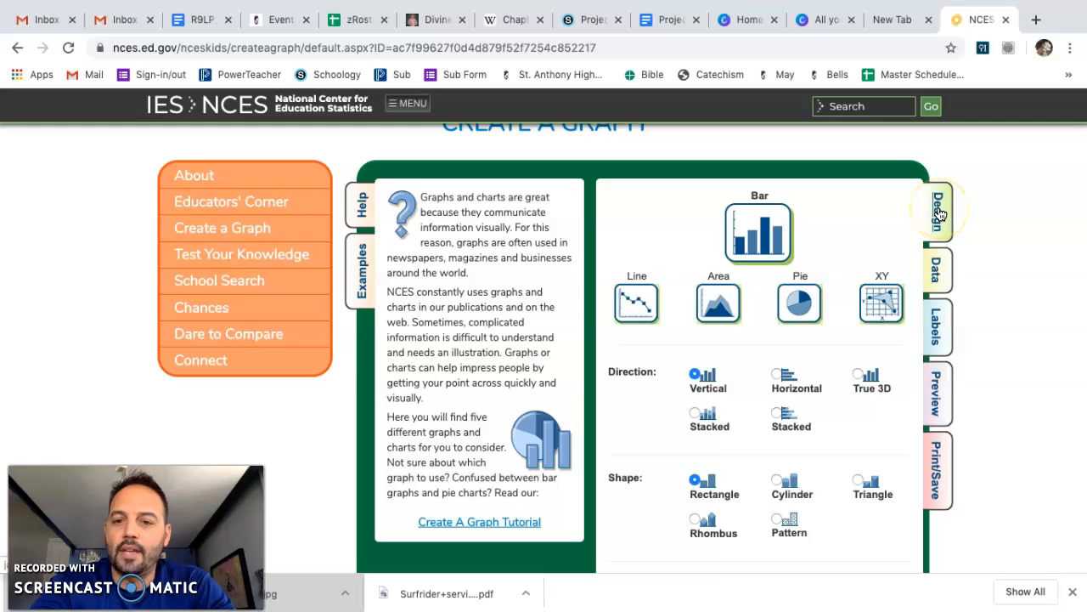
# Step: Set the bar graph's direction to Vertical and its shape to Cylinder
pyautogui.scroll(-1, 939, 214)
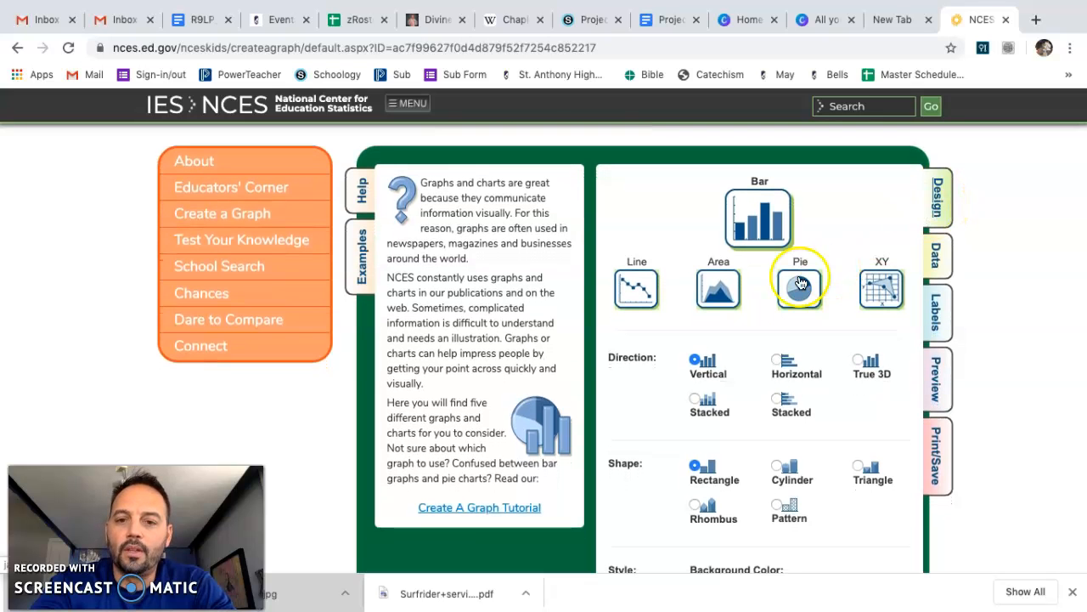
pyautogui.scroll(-2, 801, 280)
pyautogui.click(697, 335)
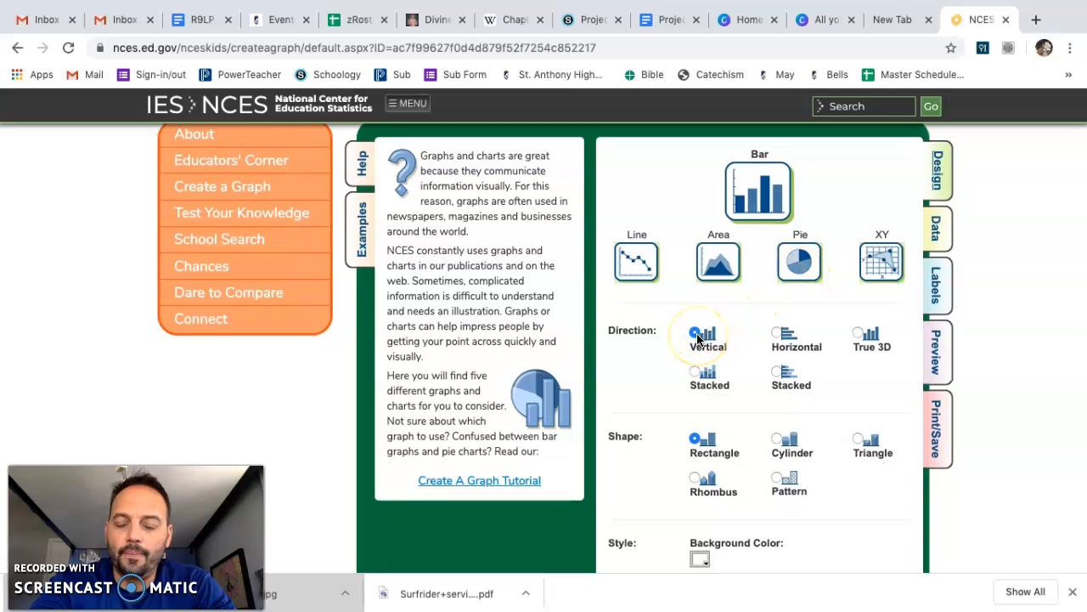
pyautogui.click(777, 440)
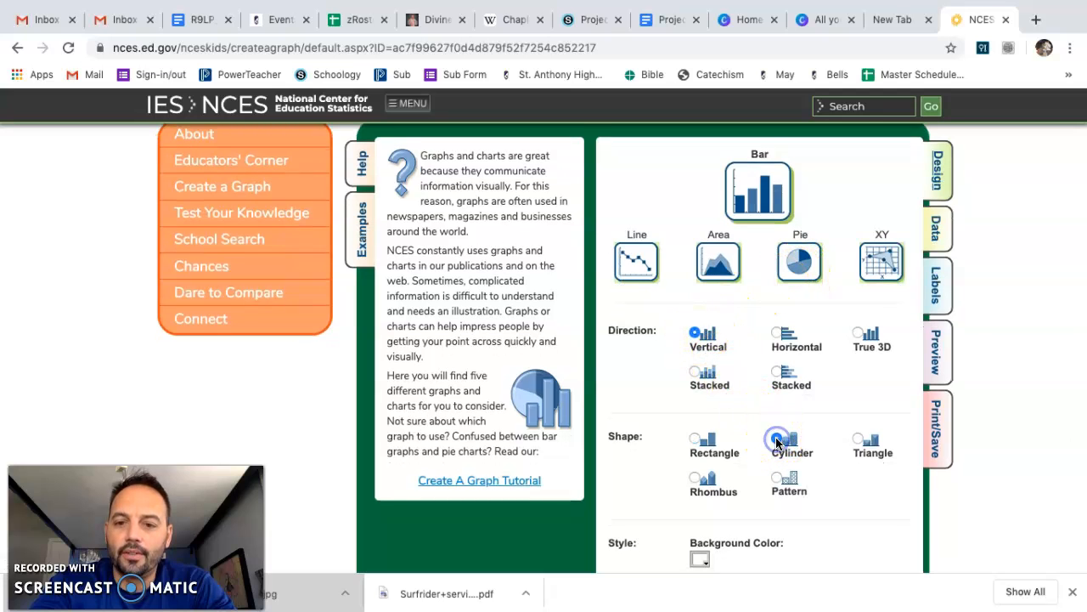
# Step: Use the default white for the graph's background color and the default black for its grid color
pyautogui.scroll(-4, 777, 441)
pyautogui.click(763, 422)
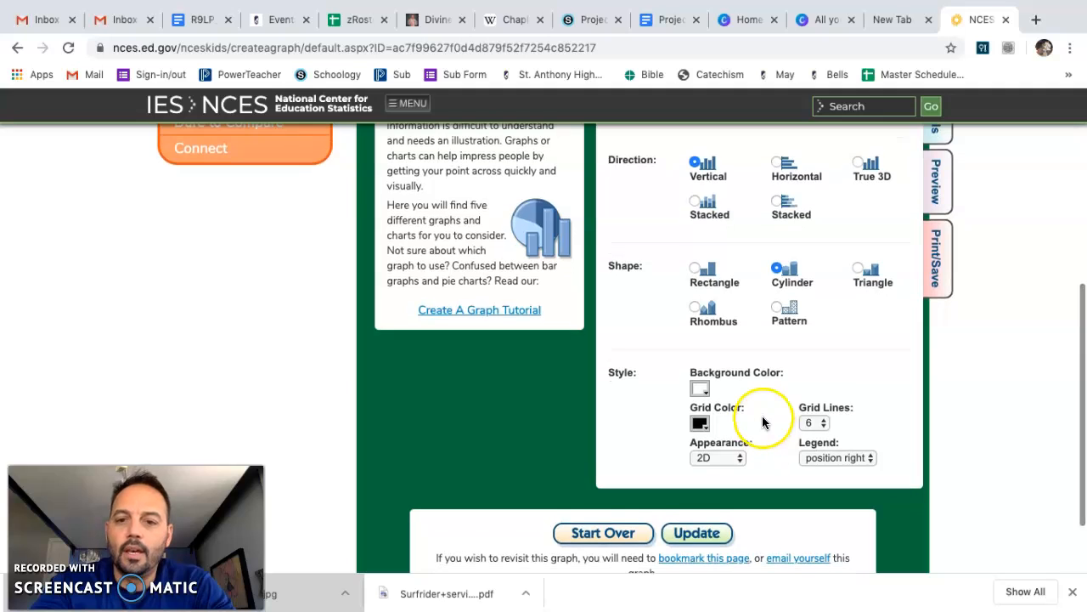
pyautogui.click(704, 390)
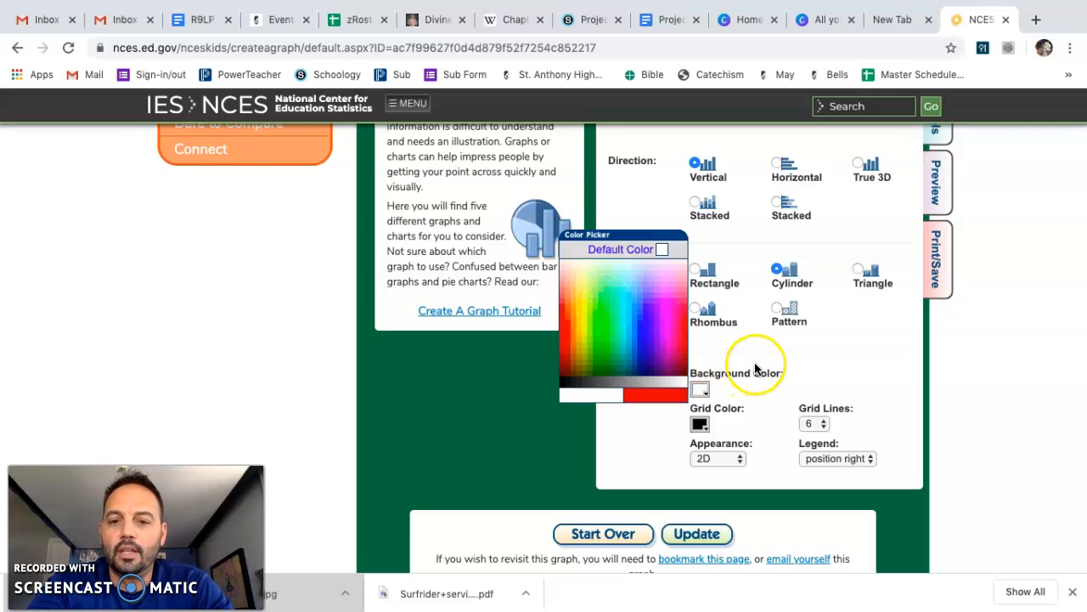
pyautogui.click(663, 249)
pyautogui.click(700, 421)
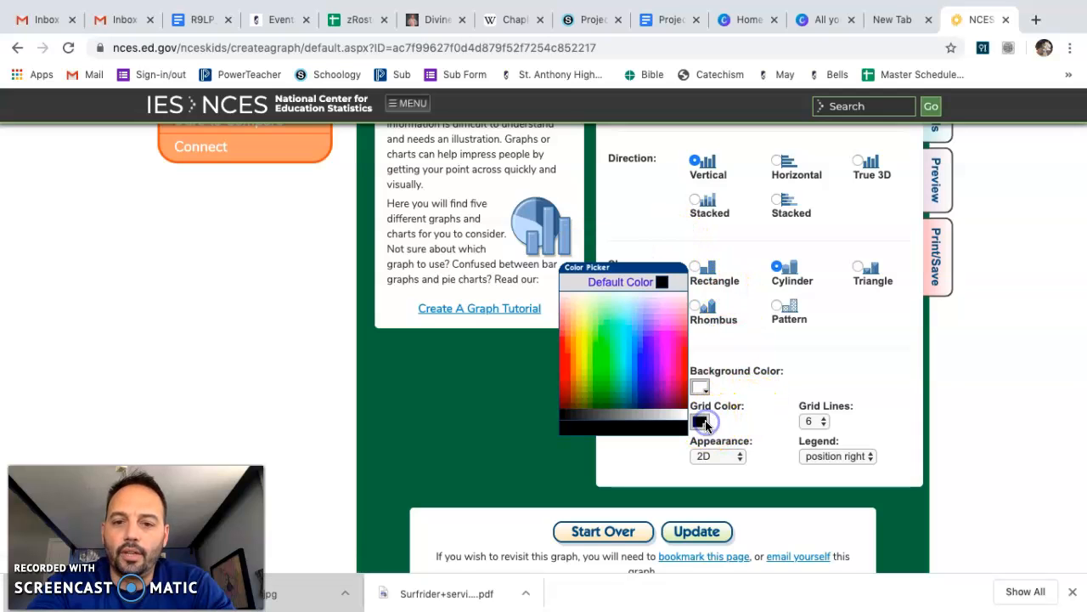
pyautogui.click(661, 286)
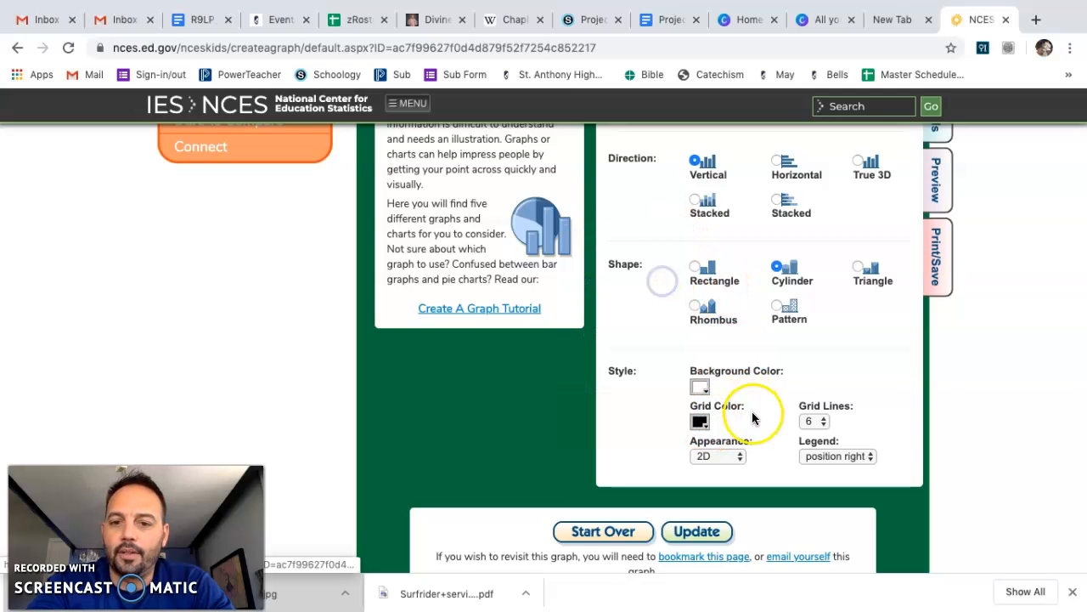
# Step: Set the graph's appearance to 3D with 6 grid lines
pyautogui.scroll(-1, 751, 417)
pyautogui.click(736, 441)
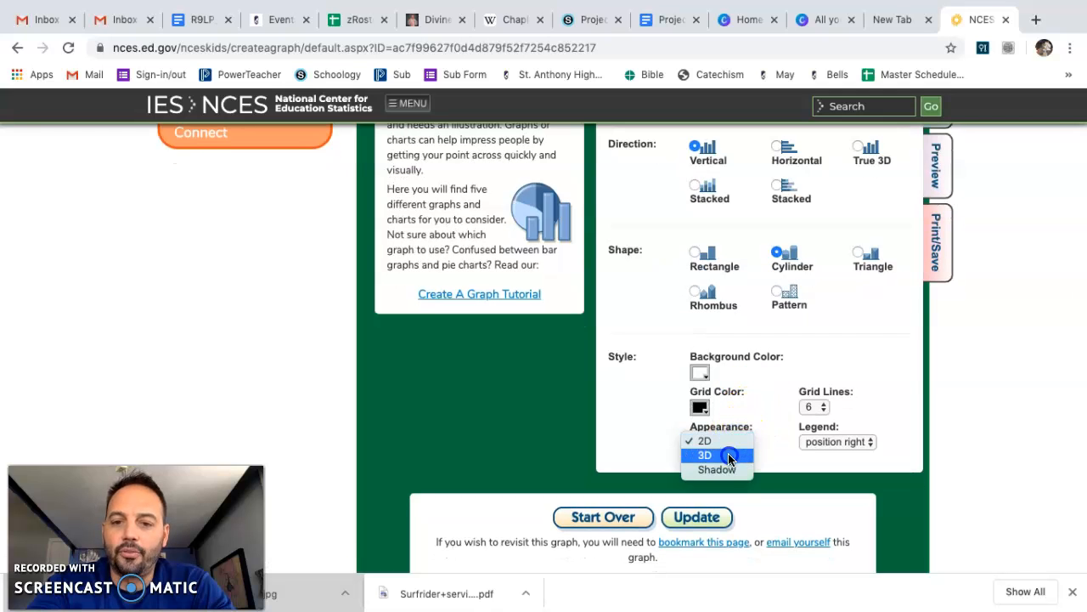
pyautogui.click(724, 452)
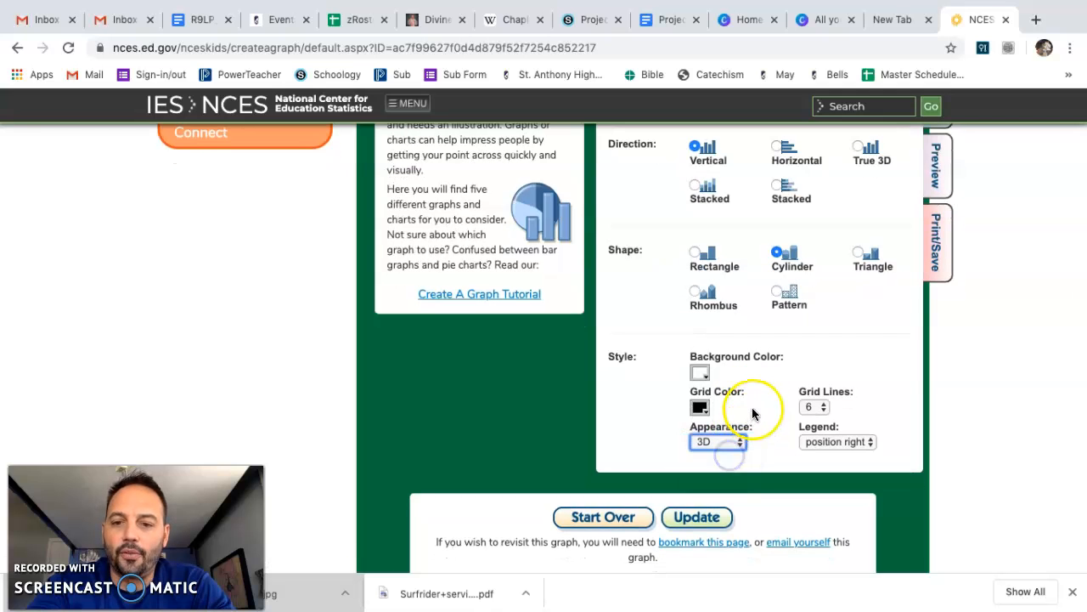
pyautogui.click(816, 409)
pyautogui.click(833, 438)
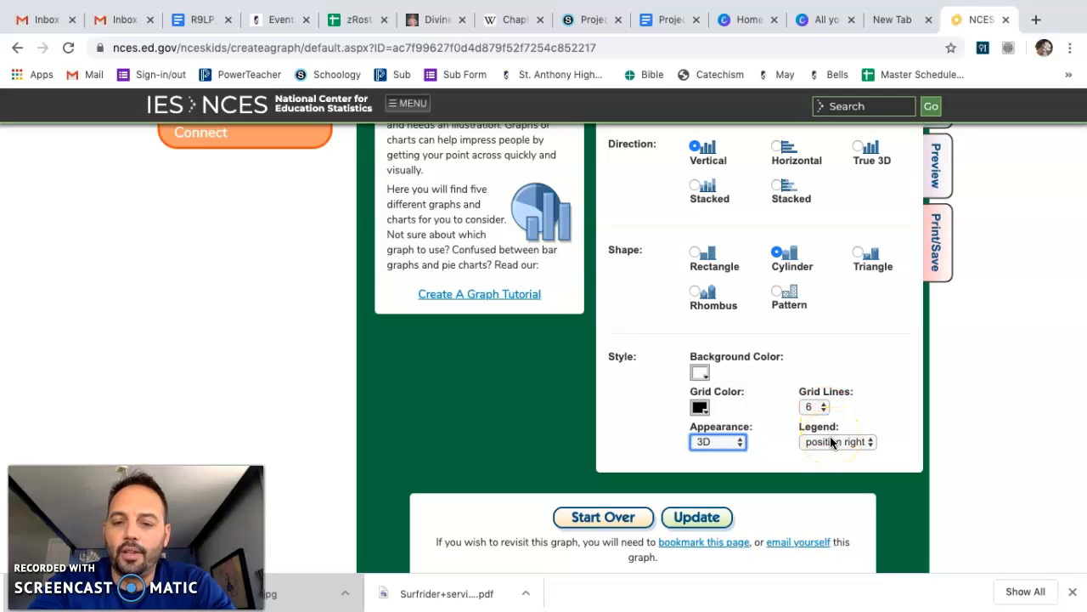
# Step: Go to the graph's data settings and title the graph "Project Impact Hours"
pyautogui.scroll(6, 776, 388)
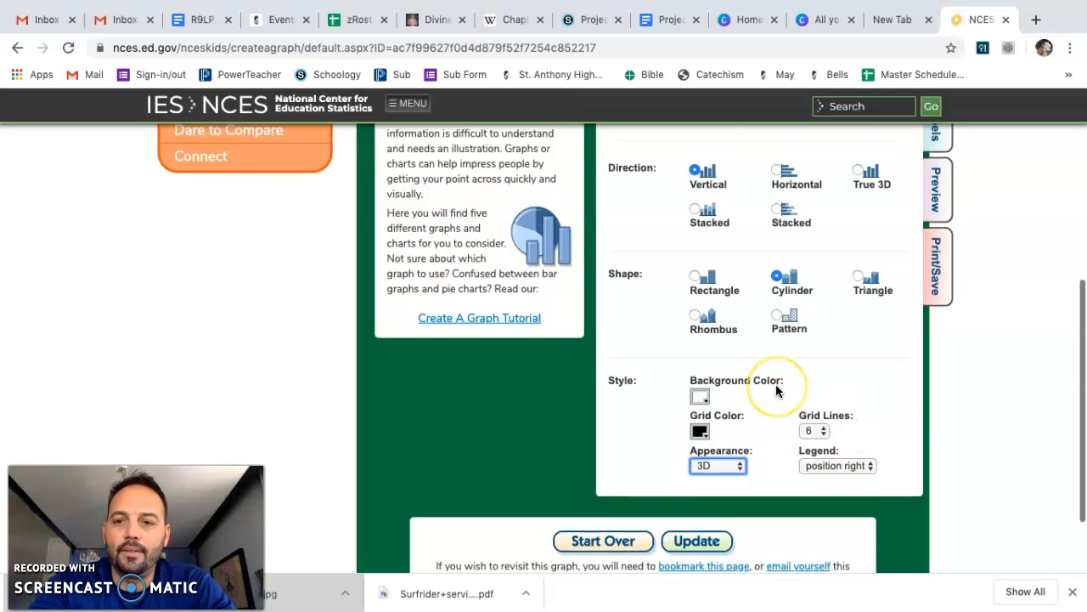
pyautogui.click(939, 304)
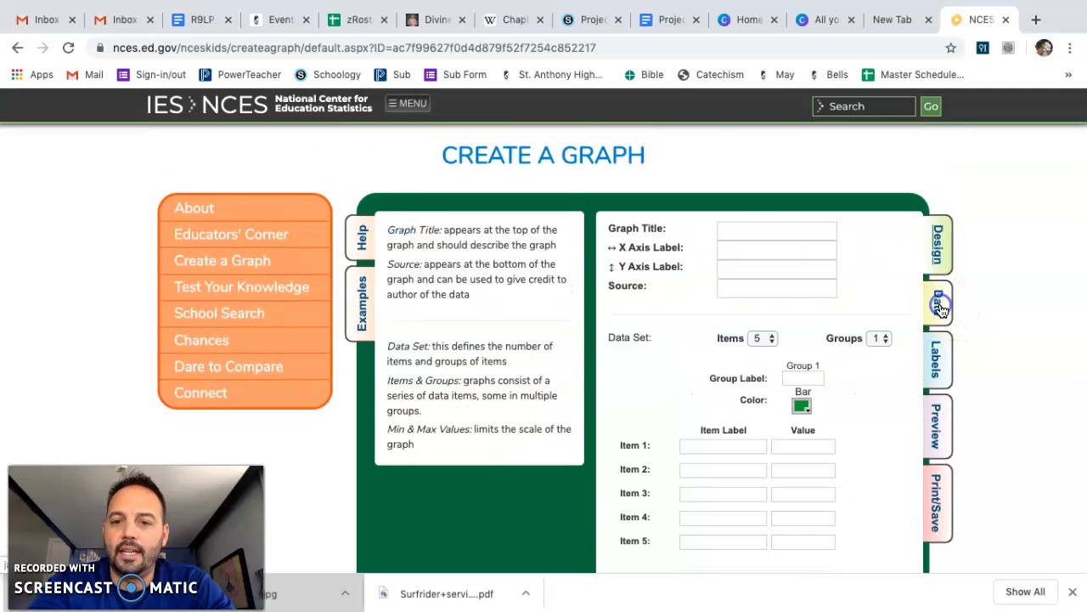
pyautogui.scroll(2, 942, 311)
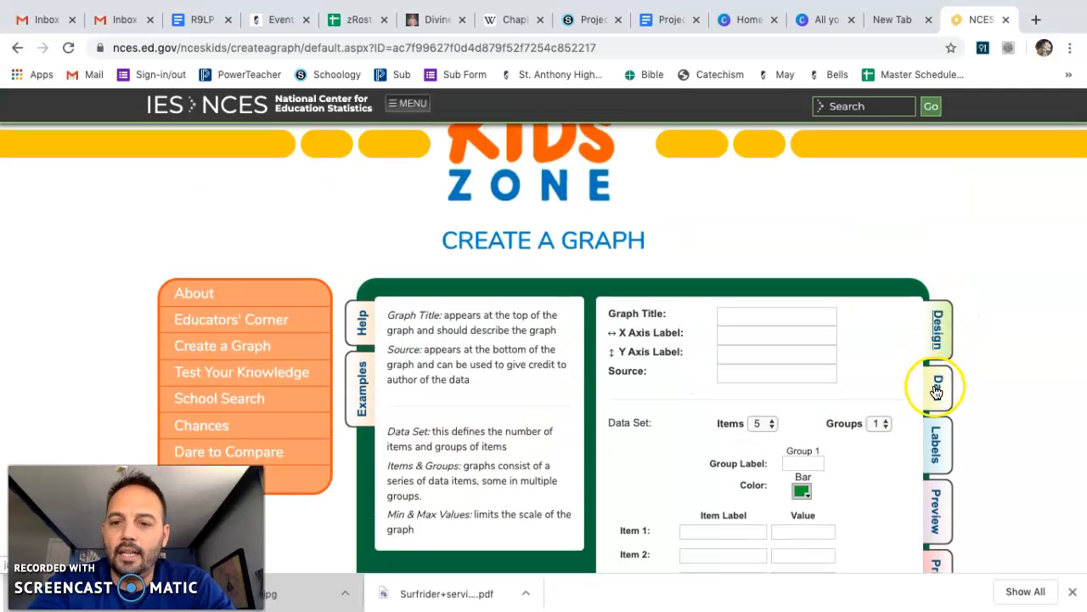
pyautogui.click(765, 320)
pyautogui.click(765, 346)
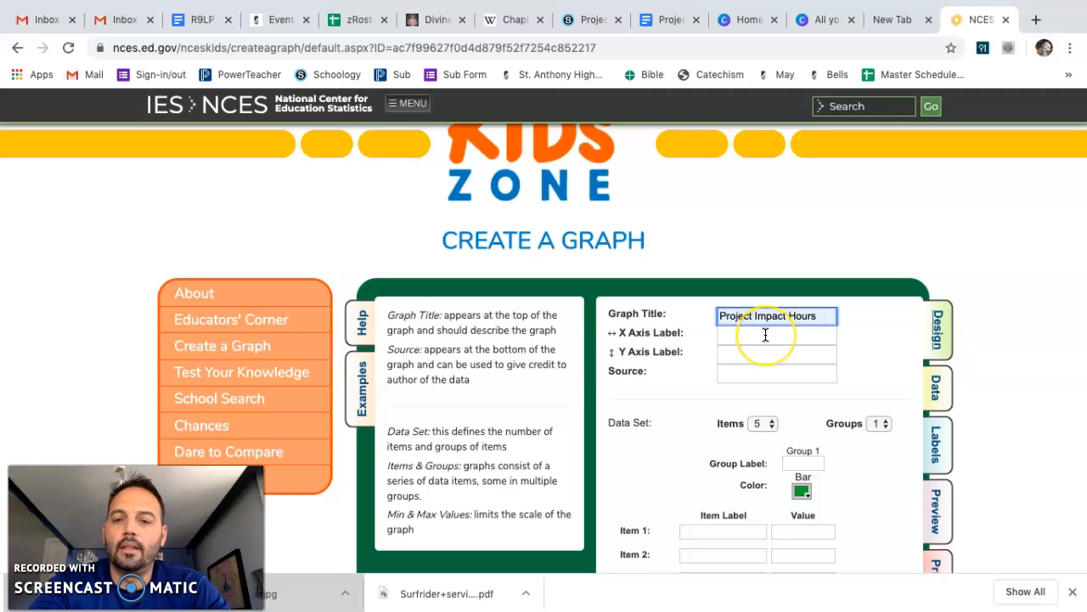
# Step: Label the graph's X axis "Months" and its Y axis "Hours"
pyautogui.click(765, 335)
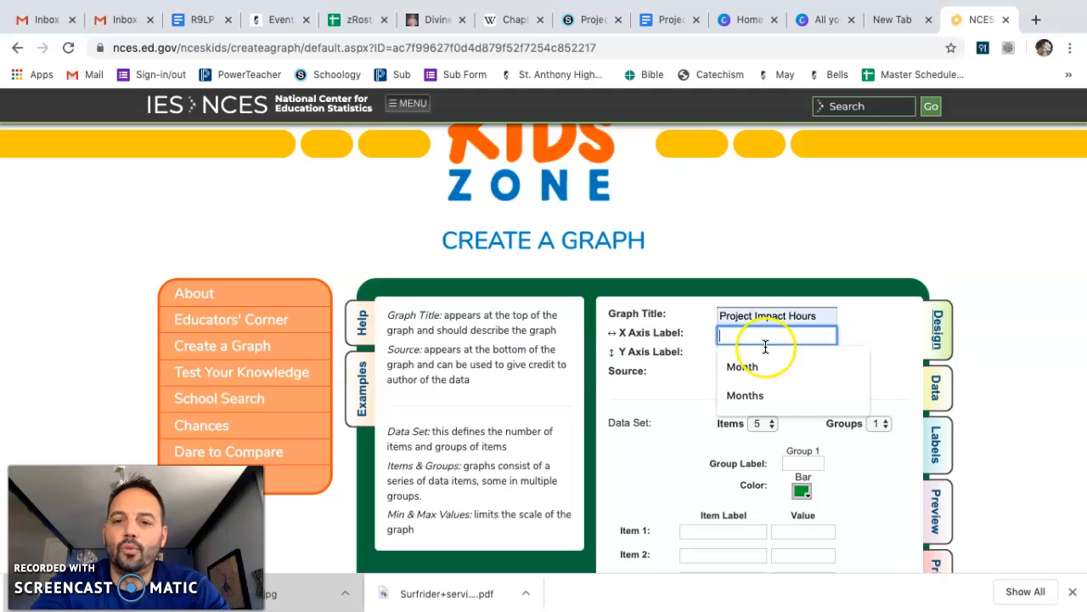
pyautogui.click(753, 398)
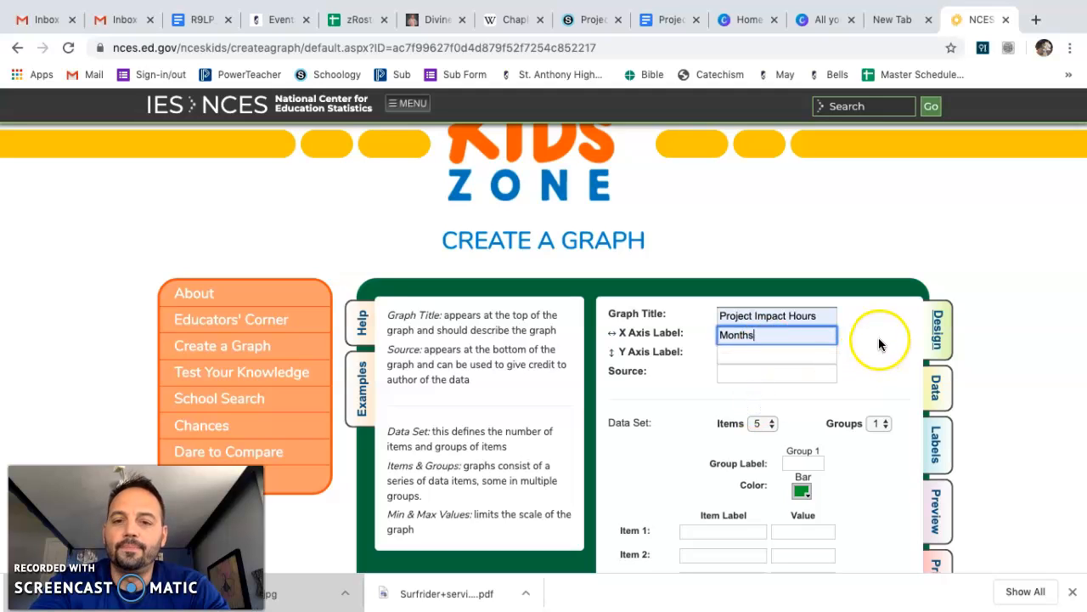
pyautogui.click(823, 352)
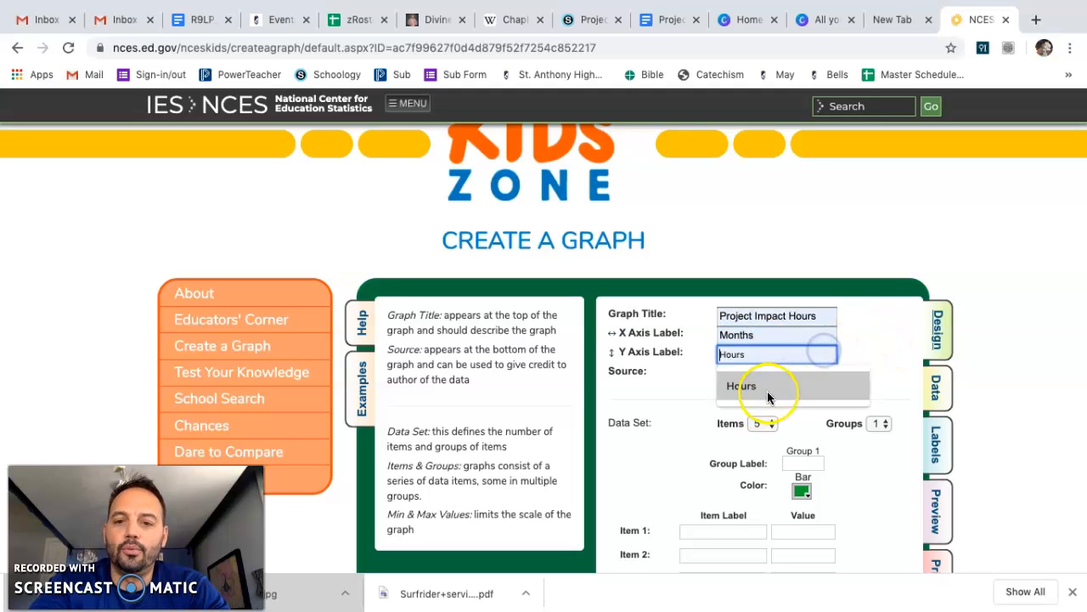
pyautogui.click(768, 396)
pyautogui.click(862, 350)
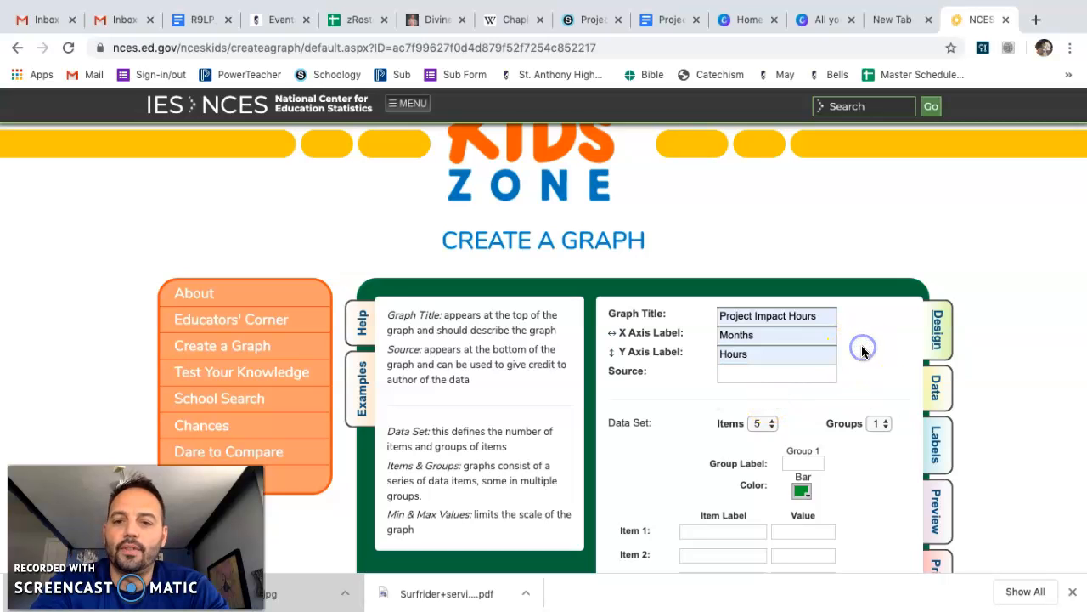
# Step: Set the number of items in the data set to 4
pyautogui.scroll(-2, 861, 352)
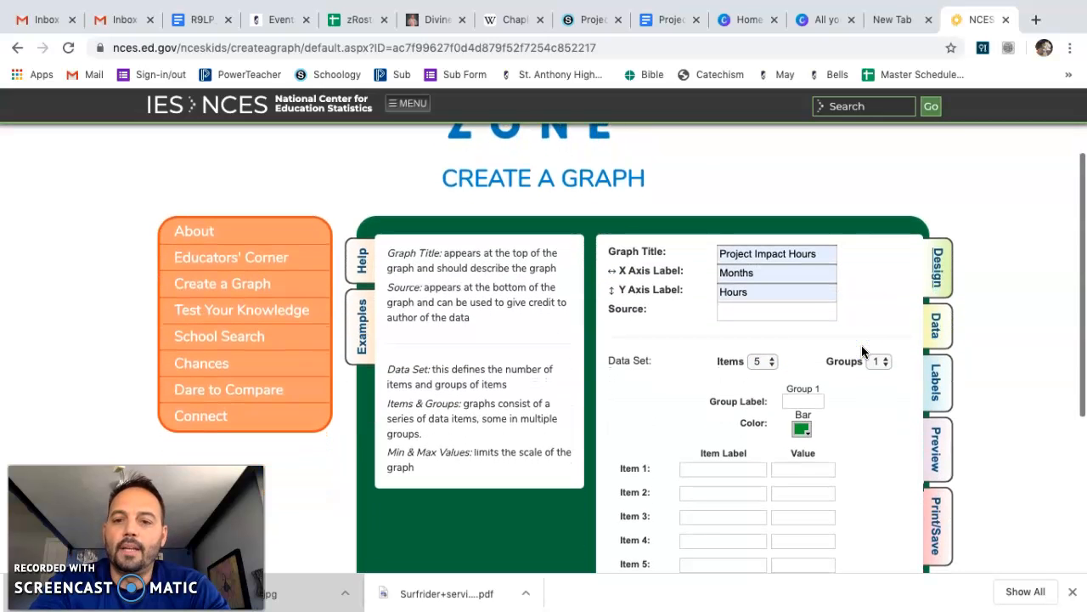
pyautogui.scroll(-1, 814, 343)
pyautogui.scroll(-1, 760, 321)
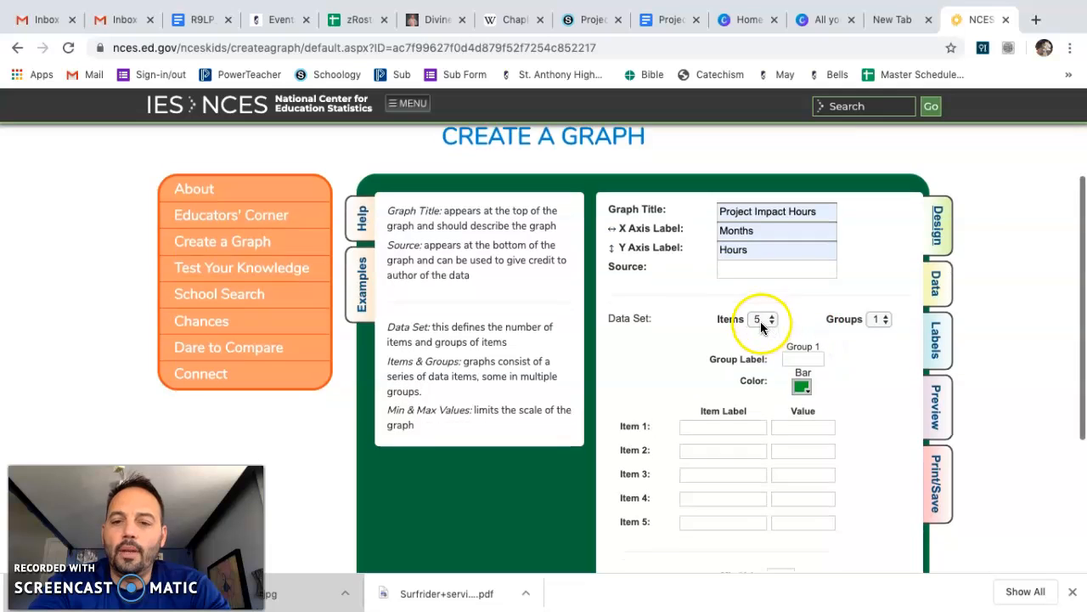
pyautogui.scroll(-1, 760, 314)
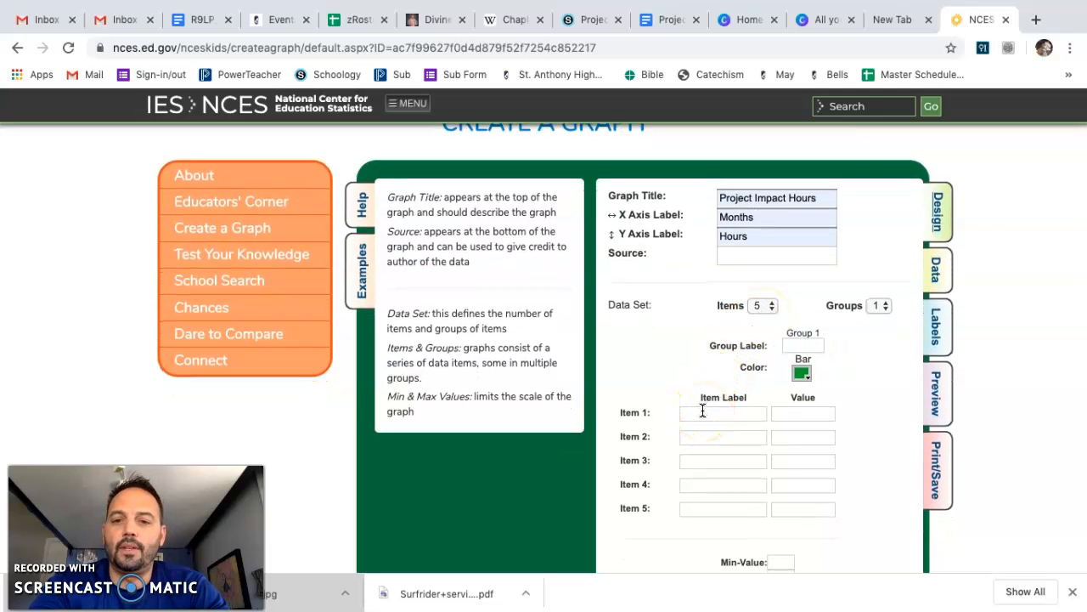
pyautogui.click(763, 307)
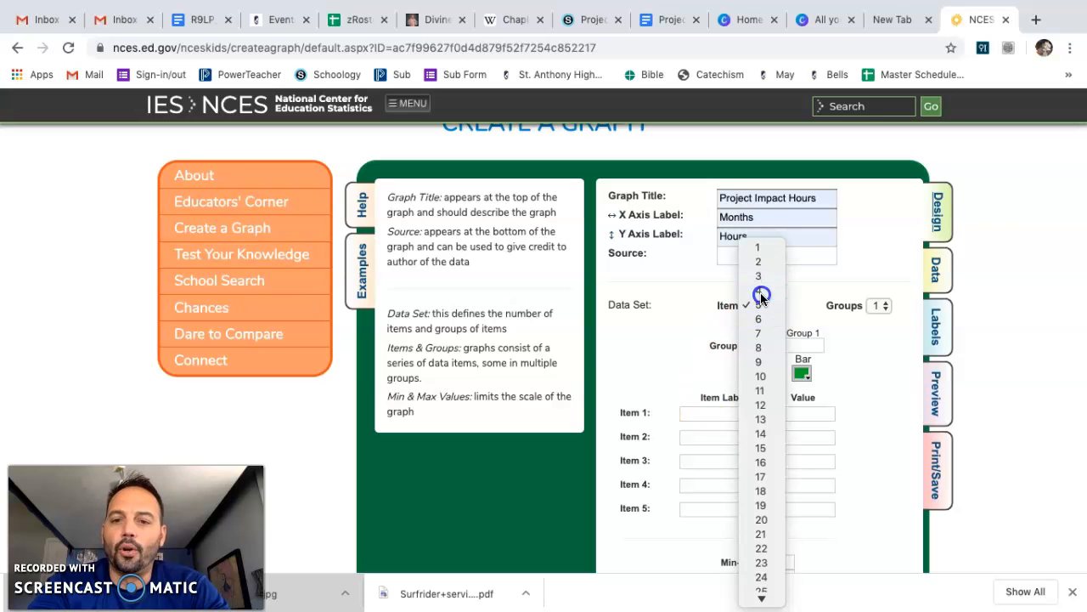
pyautogui.click(761, 292)
pyautogui.scroll(3, 675, 314)
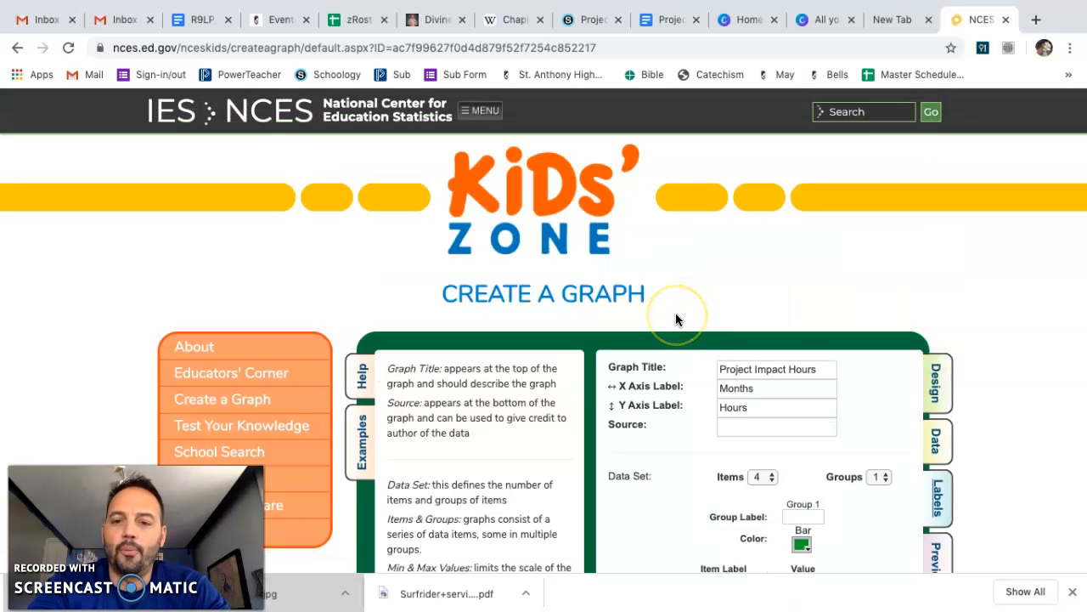
# Step: Label the four data items September, October, November and December in order
pyautogui.scroll(-5, 675, 313)
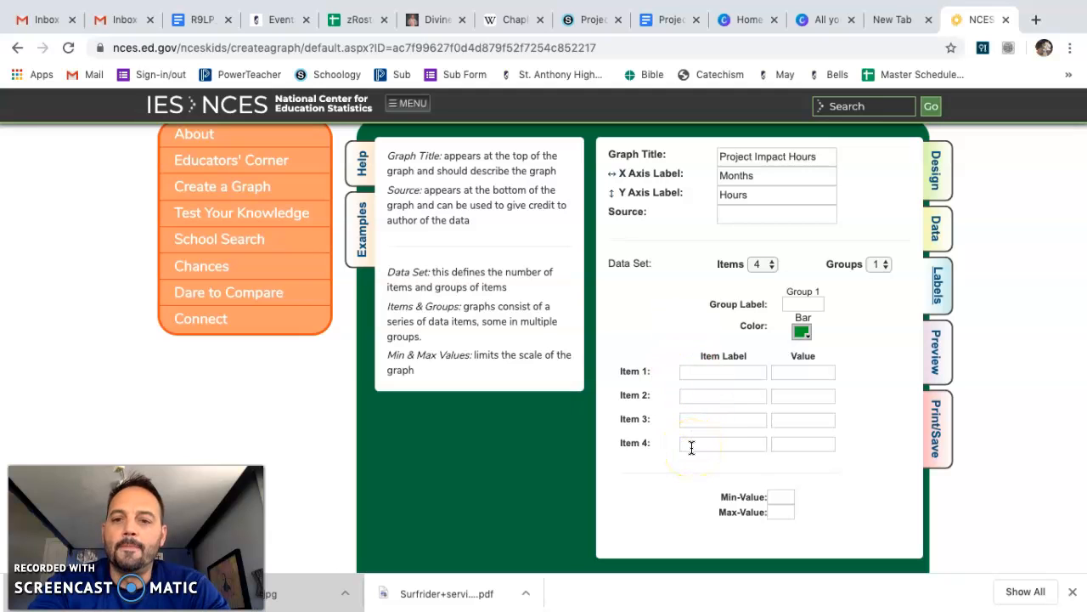
pyautogui.click(706, 371)
pyautogui.click(710, 402)
pyautogui.click(708, 397)
pyautogui.click(705, 428)
pyautogui.click(706, 421)
pyautogui.click(707, 447)
pyautogui.click(708, 445)
pyautogui.click(707, 472)
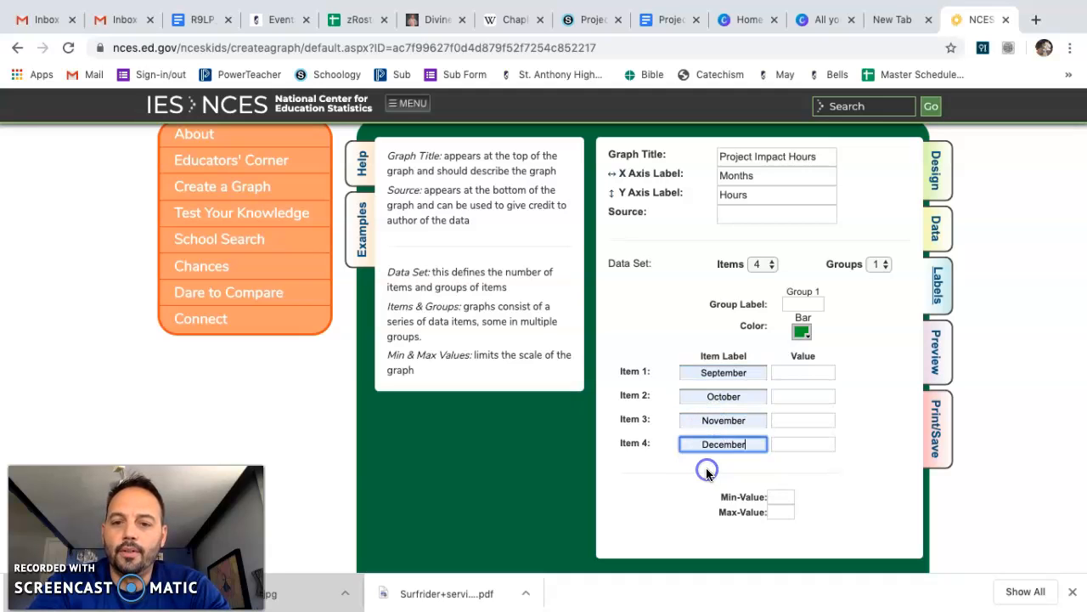
pyautogui.click(754, 375)
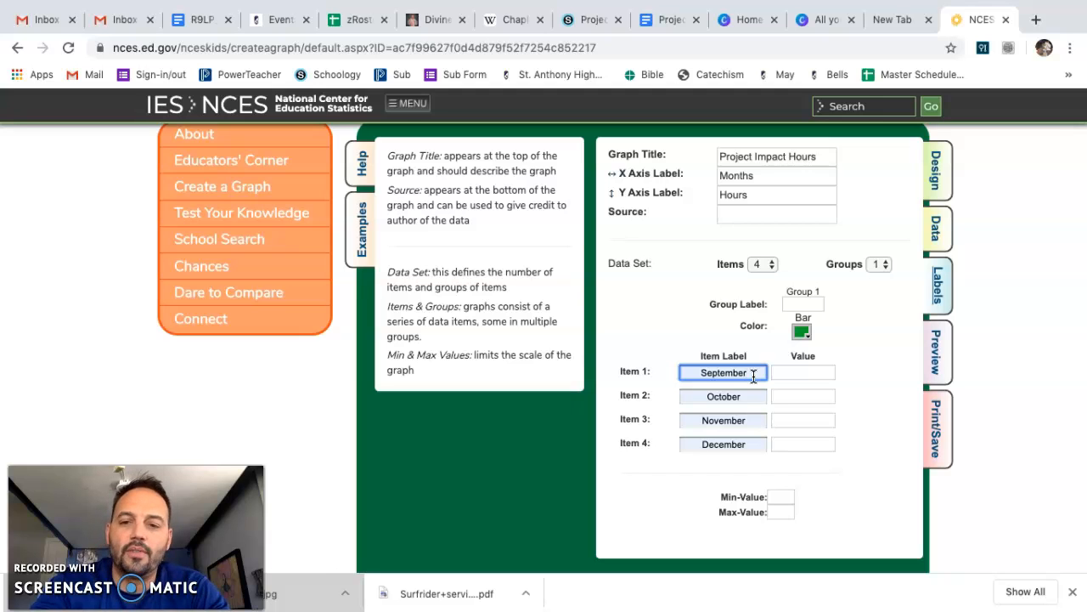
# Step: Change the Group 1 bar color to purple
pyautogui.click(802, 333)
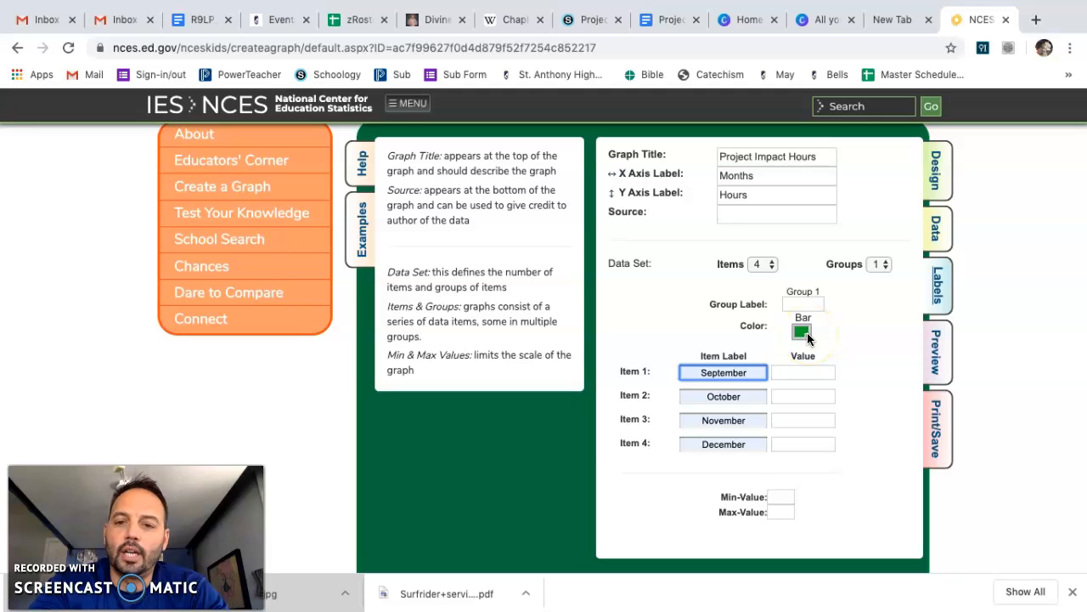
pyautogui.click(806, 334)
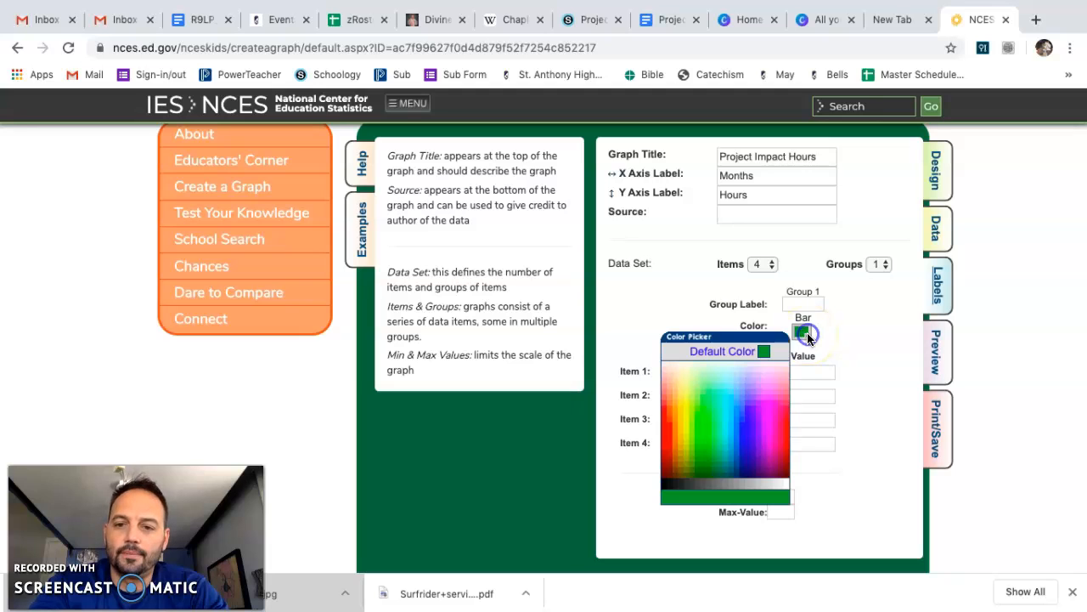
pyautogui.click(763, 469)
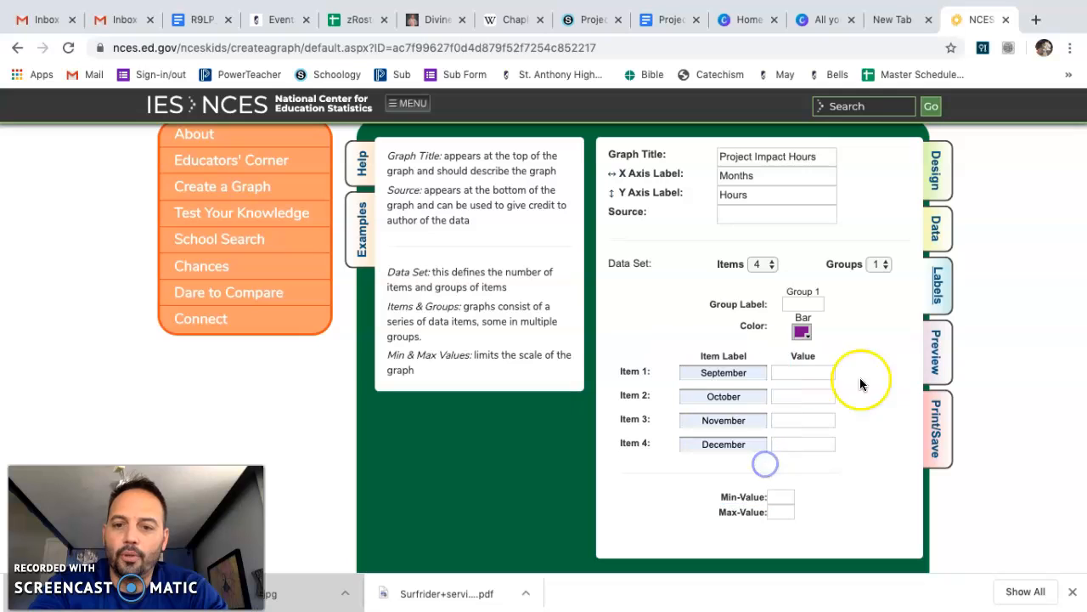
# Step: Enter the item values 3 for September, 5 for October, 2 for November and 9 for December
pyautogui.click(815, 372)
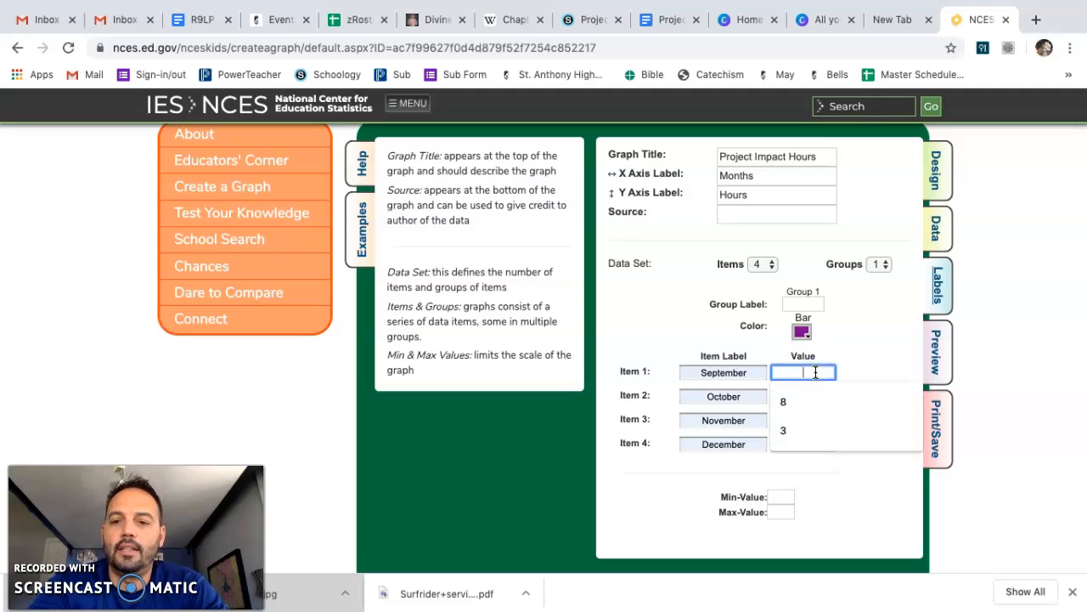
pyautogui.click(801, 431)
pyautogui.click(806, 395)
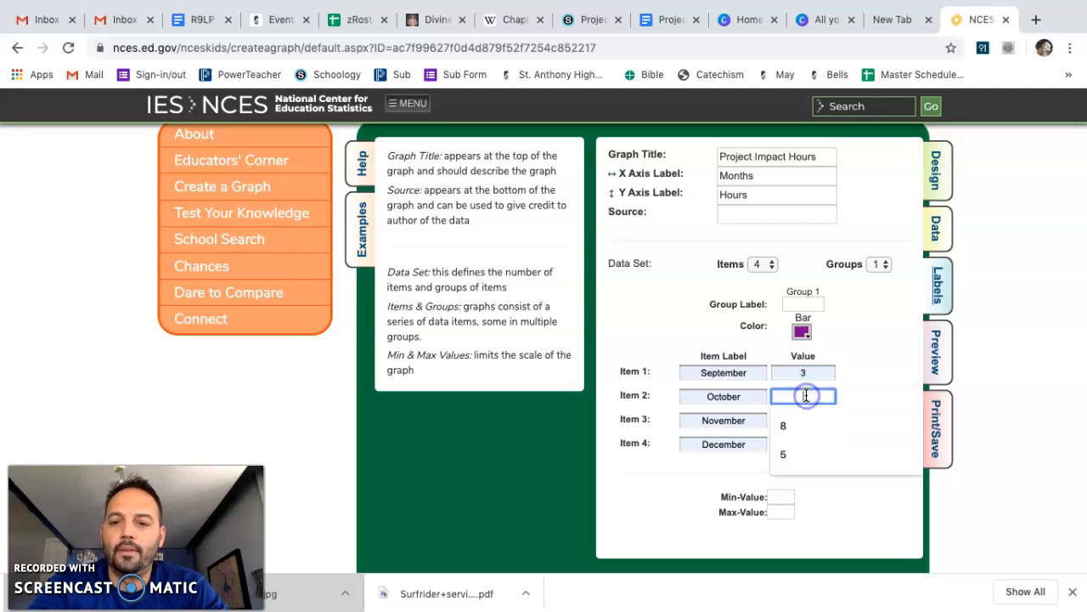
pyautogui.click(793, 453)
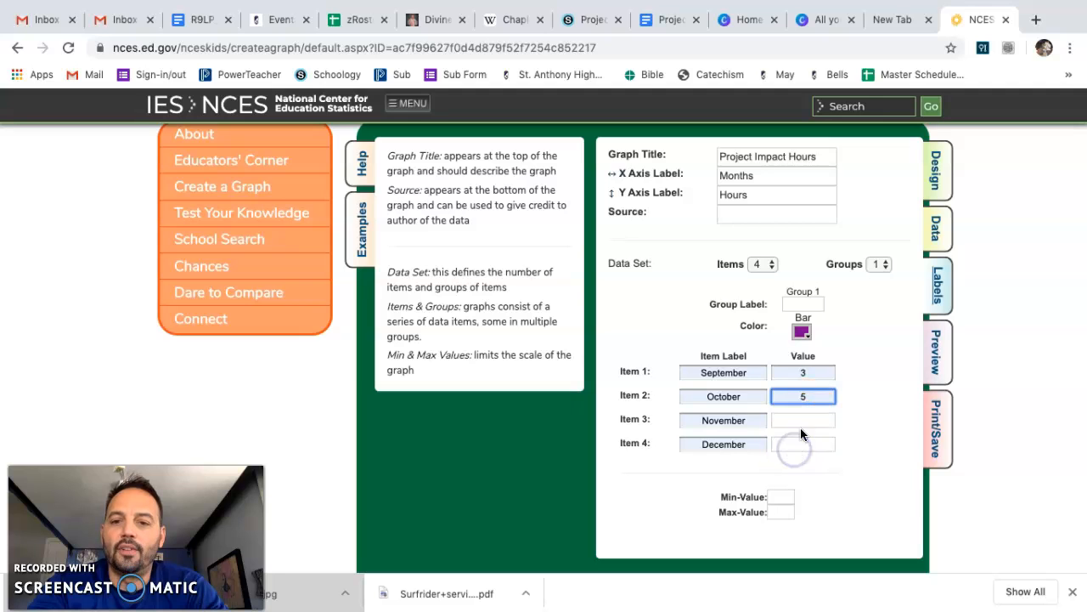
pyautogui.click(803, 420)
pyautogui.click(790, 473)
pyautogui.click(801, 443)
pyautogui.click(789, 473)
pyautogui.click(861, 386)
# Step: Set the graph's minimum value to 0 and its maximum value to 10
pyautogui.scroll(-1, 861, 381)
pyautogui.click(784, 479)
pyautogui.write('0')
pyautogui.click(846, 457)
pyautogui.click(782, 495)
pyautogui.click(781, 516)
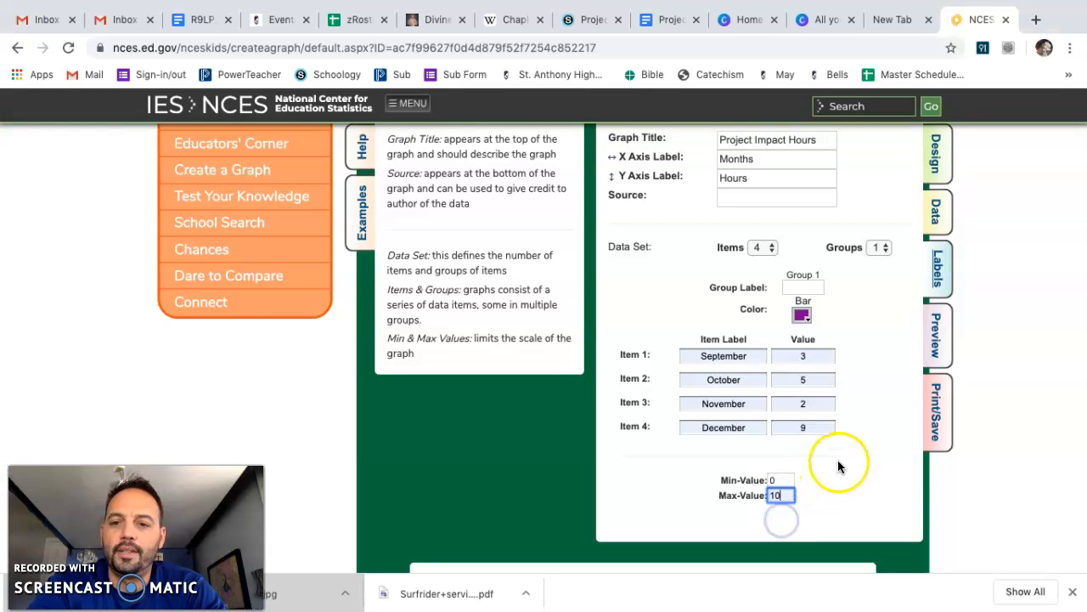
# Step: Preview the graph and examine its bars, title and axis labels
pyautogui.scroll(1, 837, 463)
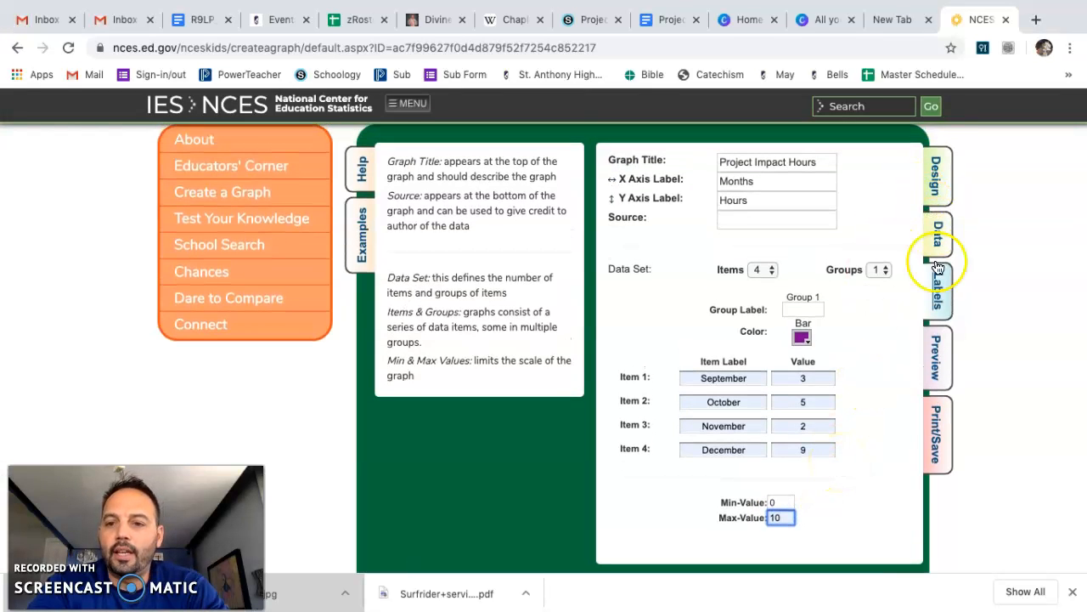
pyautogui.click(937, 353)
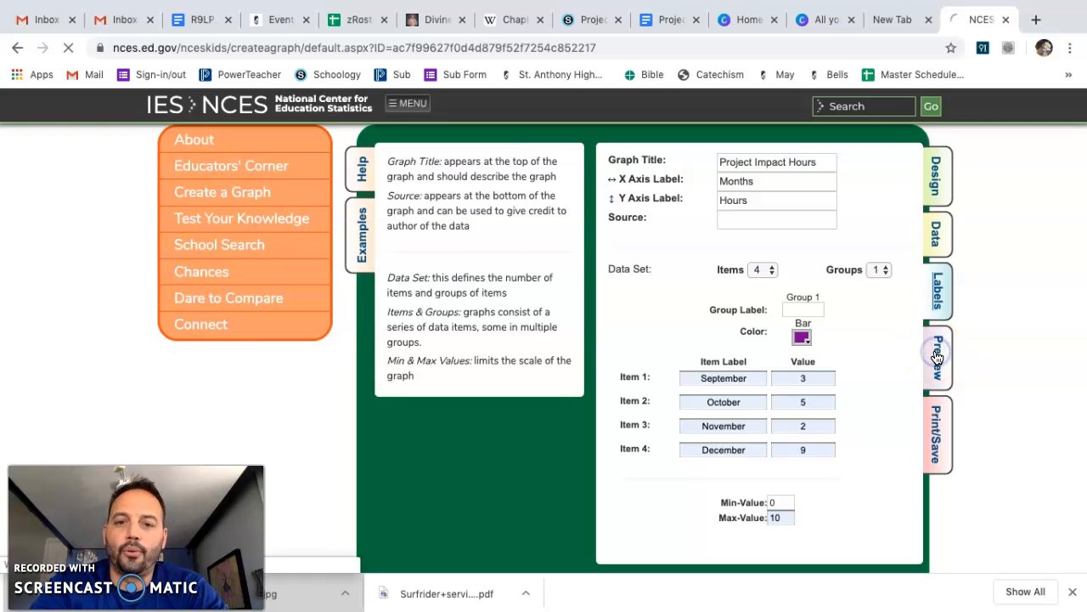
pyautogui.scroll(-1, 854, 383)
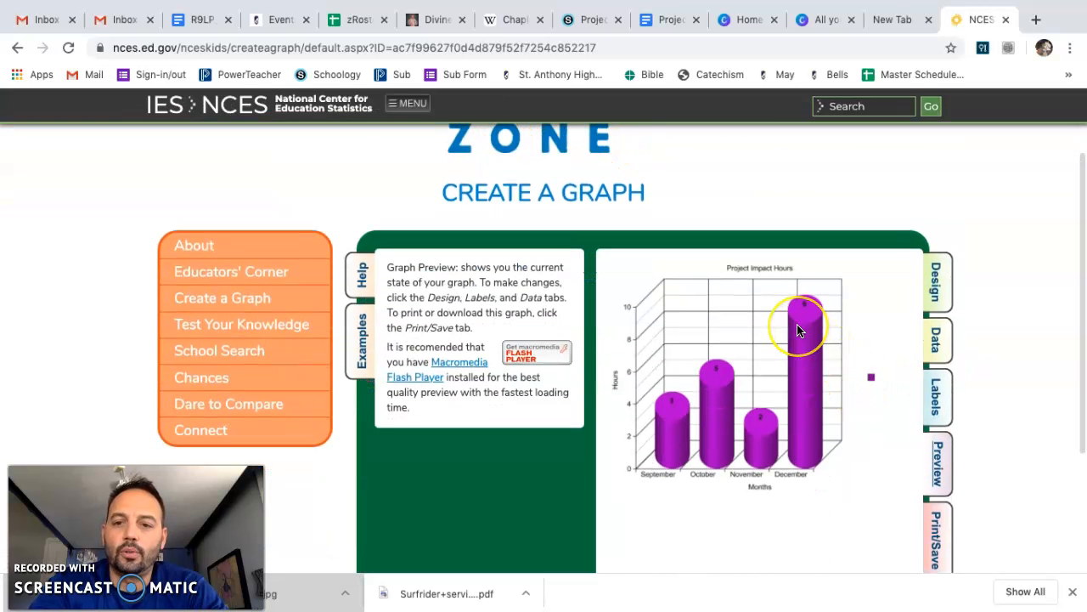
pyautogui.scroll(-1, 797, 330)
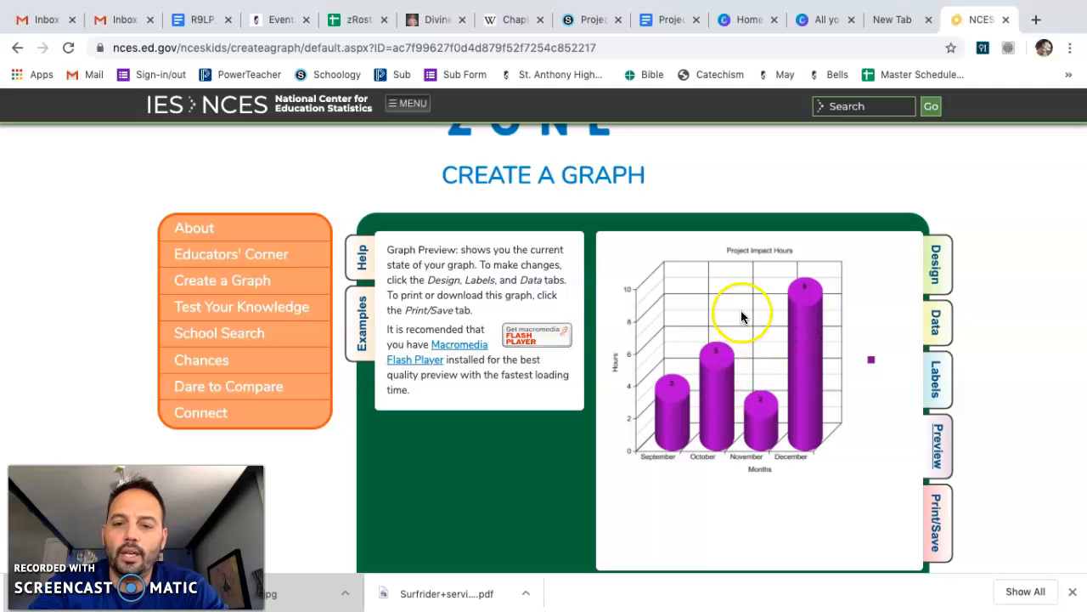
pyautogui.scroll(-1, 802, 361)
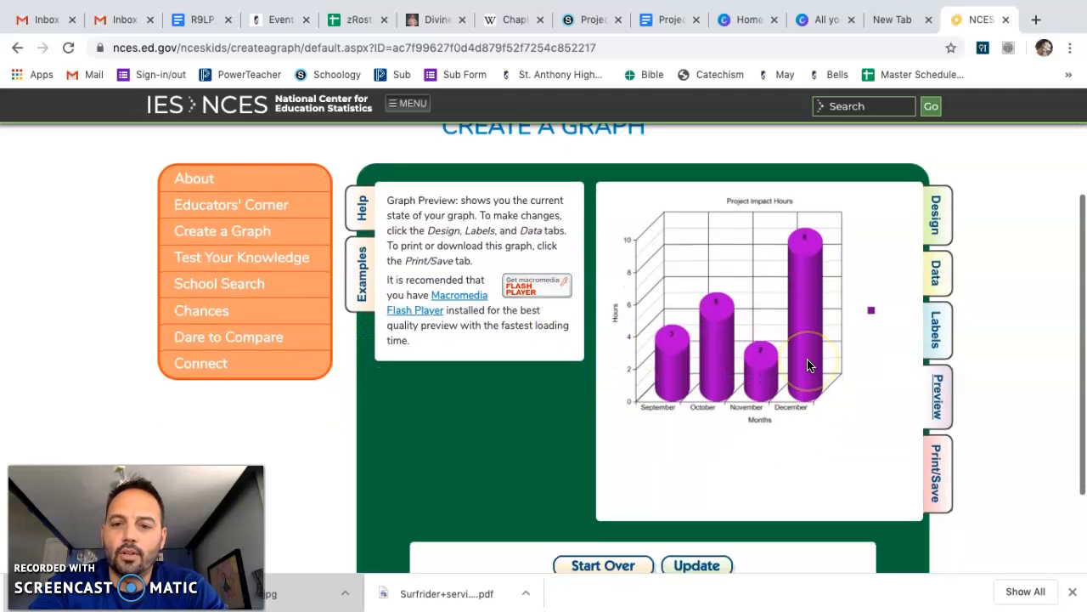
pyautogui.scroll(-1, 808, 365)
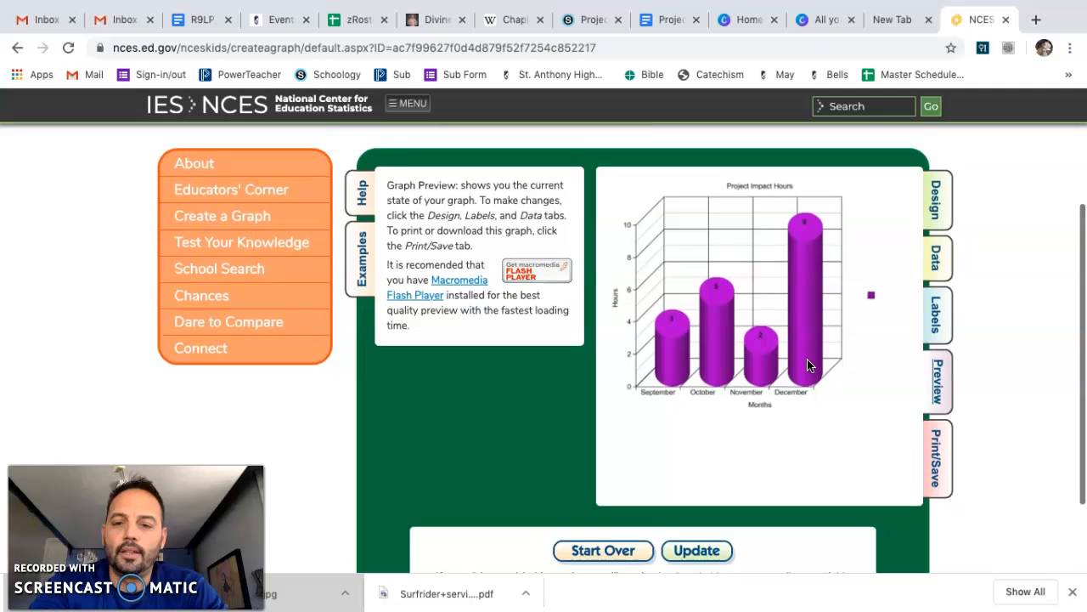
# Step: Go to the graph's print and save options and download the graph in JPG format
pyautogui.click(939, 439)
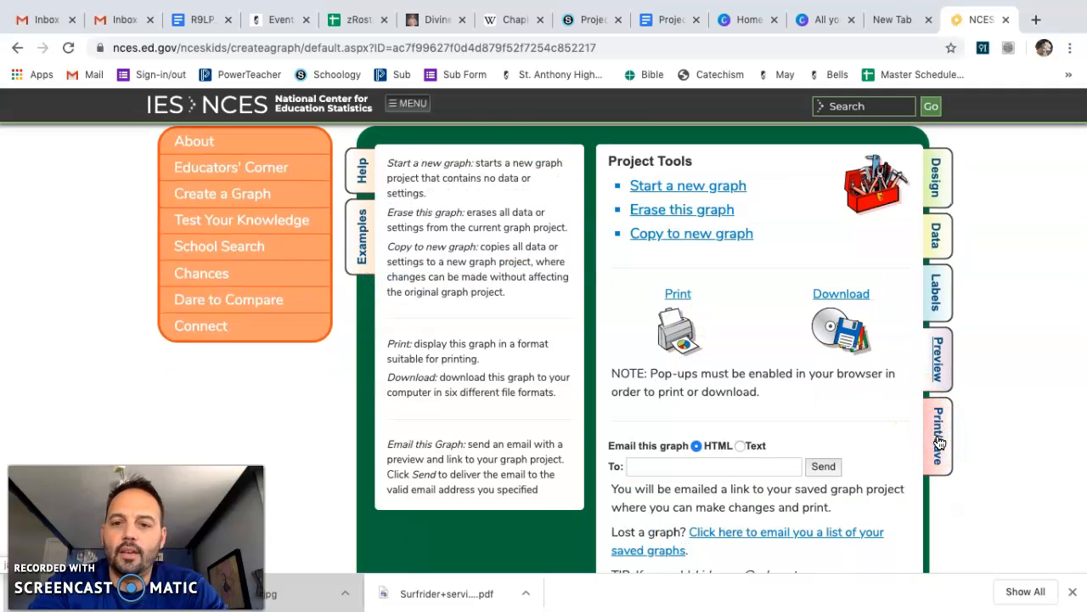
pyautogui.scroll(2, 938, 438)
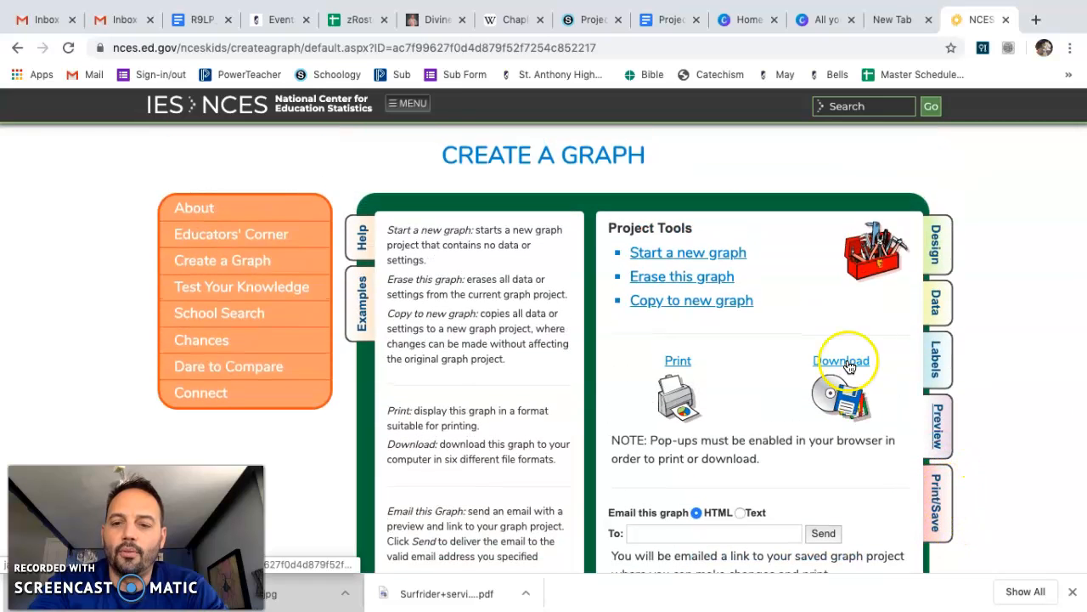
pyautogui.click(848, 363)
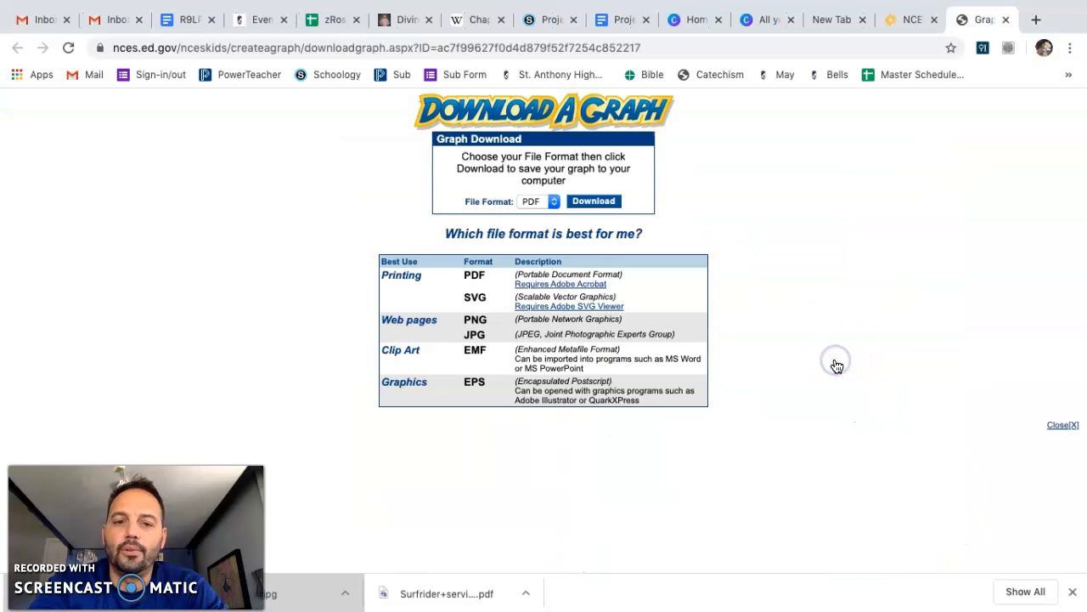
pyautogui.click(553, 201)
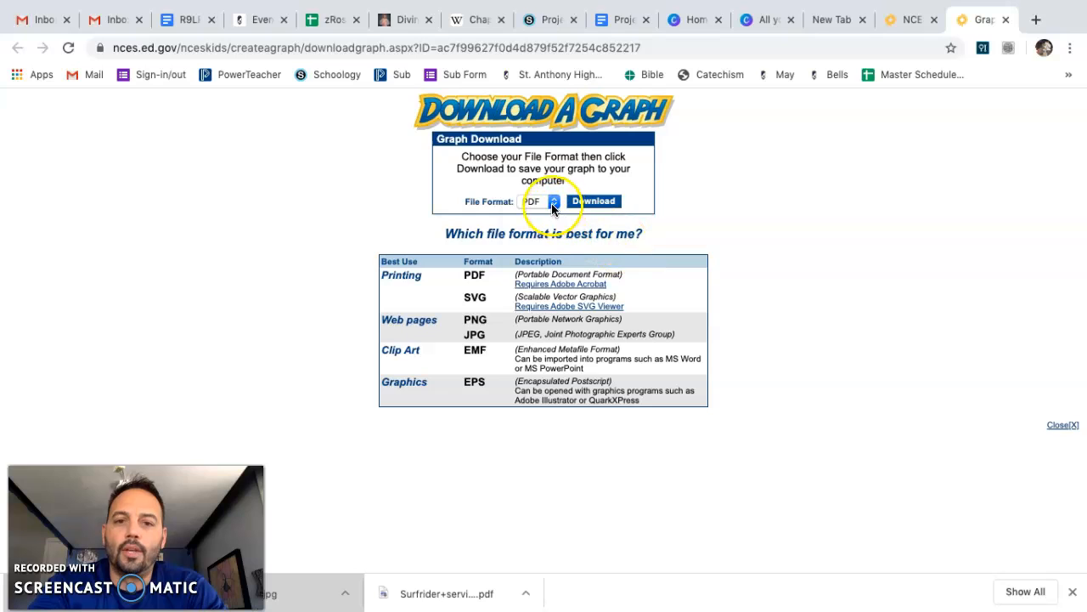
pyautogui.click(544, 226)
pyautogui.click(552, 203)
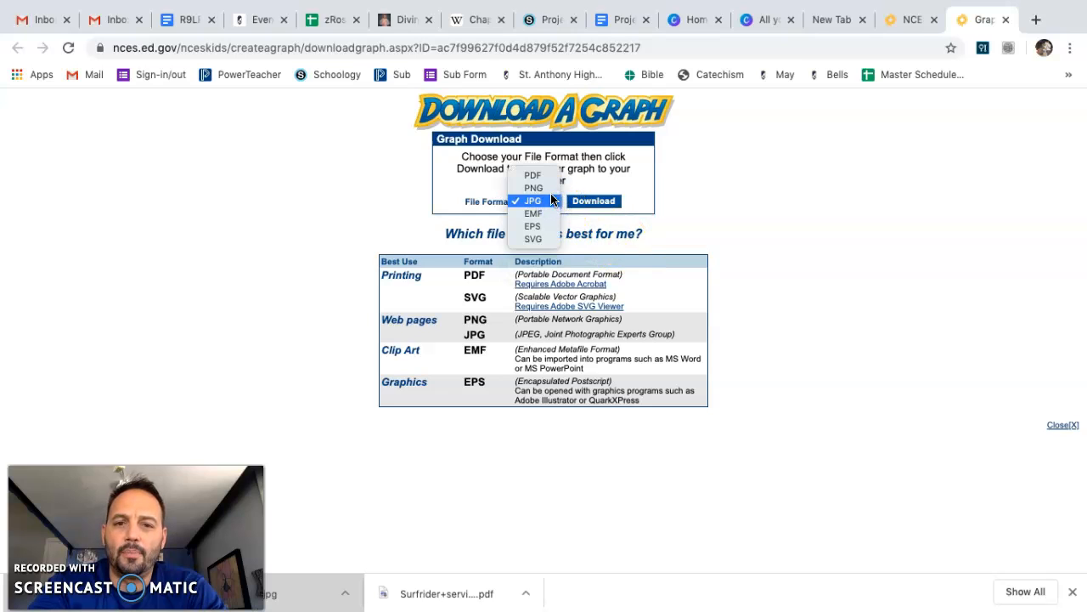
pyautogui.click(670, 201)
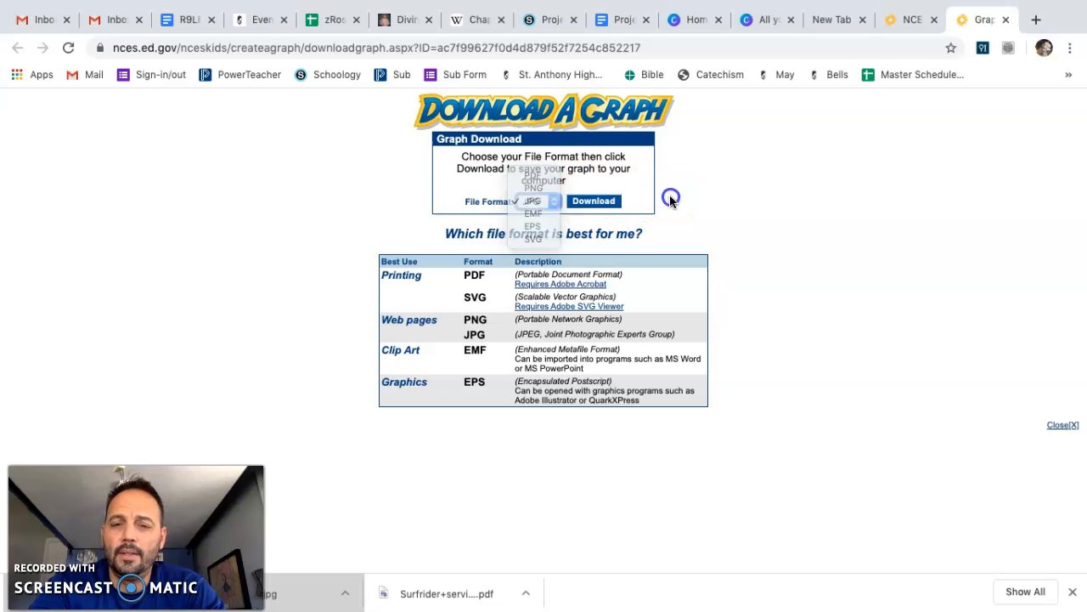
pyautogui.click(593, 204)
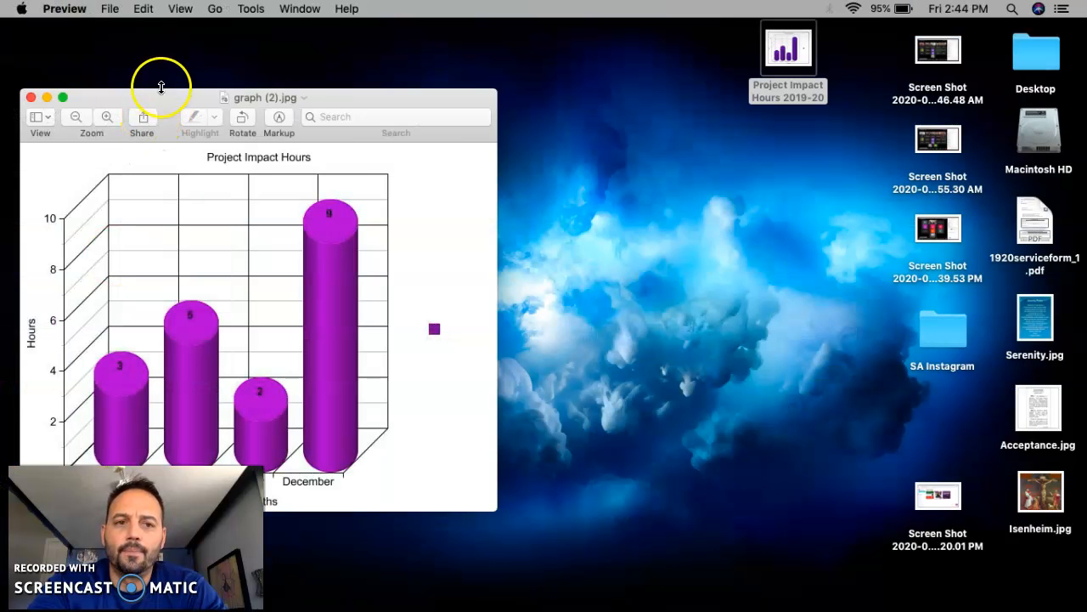
# Step: In Preview, rename the downloaded graph image to "Project Impact 2019-20 Hours.jpg"
pyautogui.moveTo(157, 96); pyautogui.dragTo(424, 75)
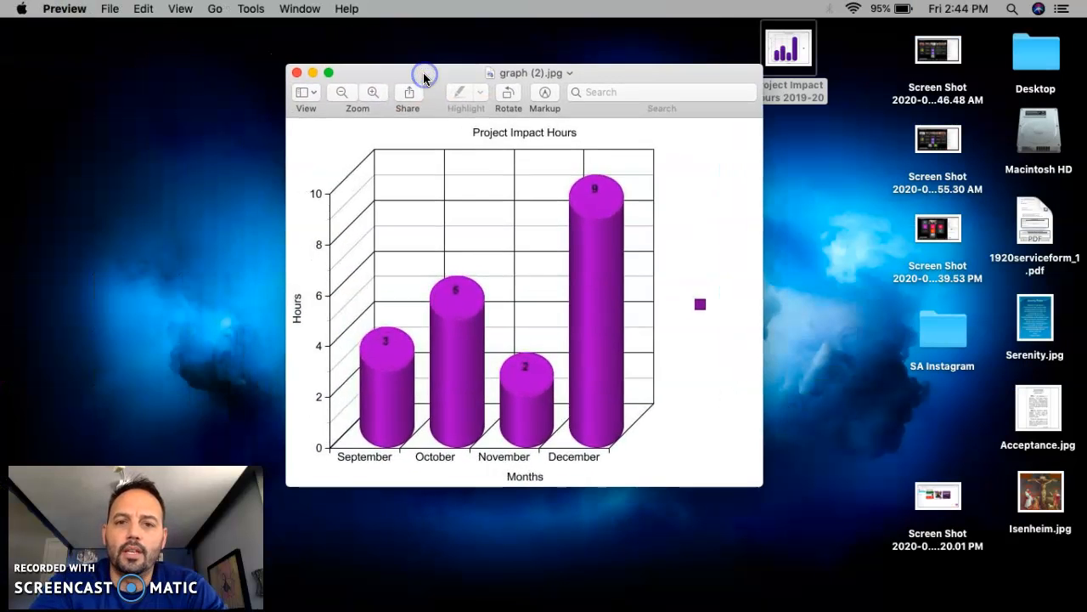
pyautogui.click(525, 73)
pyautogui.click(508, 105)
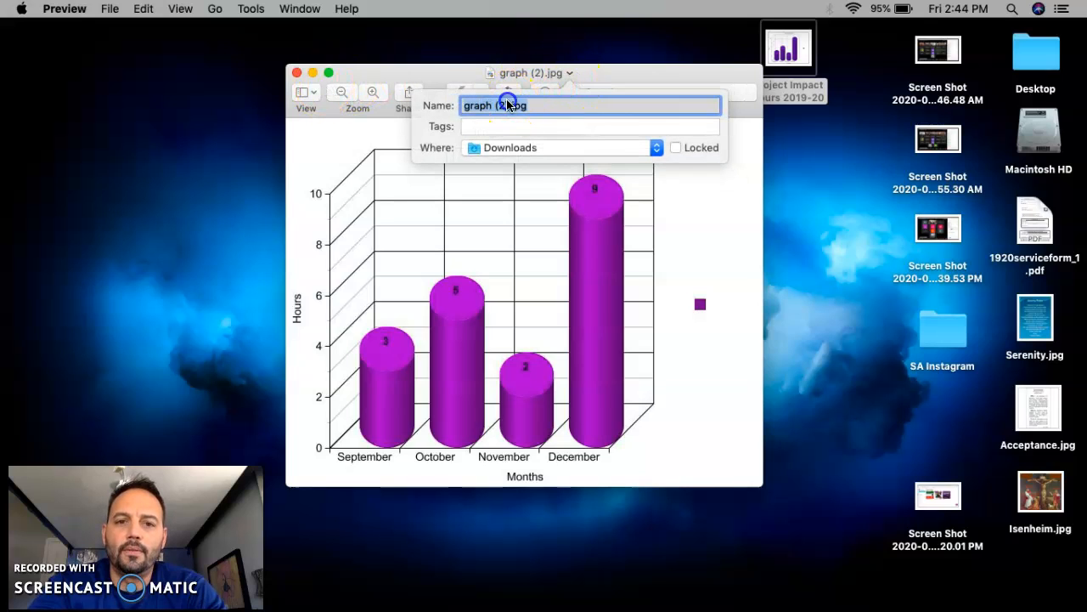
pyautogui.moveTo(508, 105); pyautogui.dragTo(462, 107)
pyautogui.write('Project Impact 2019-20')
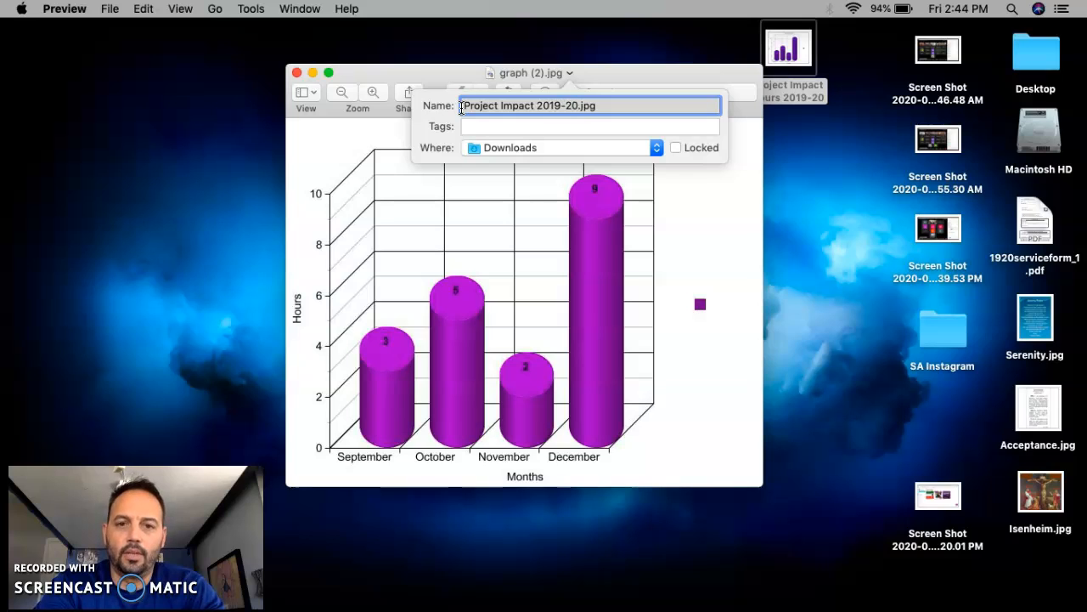
pyautogui.write(' Hours')
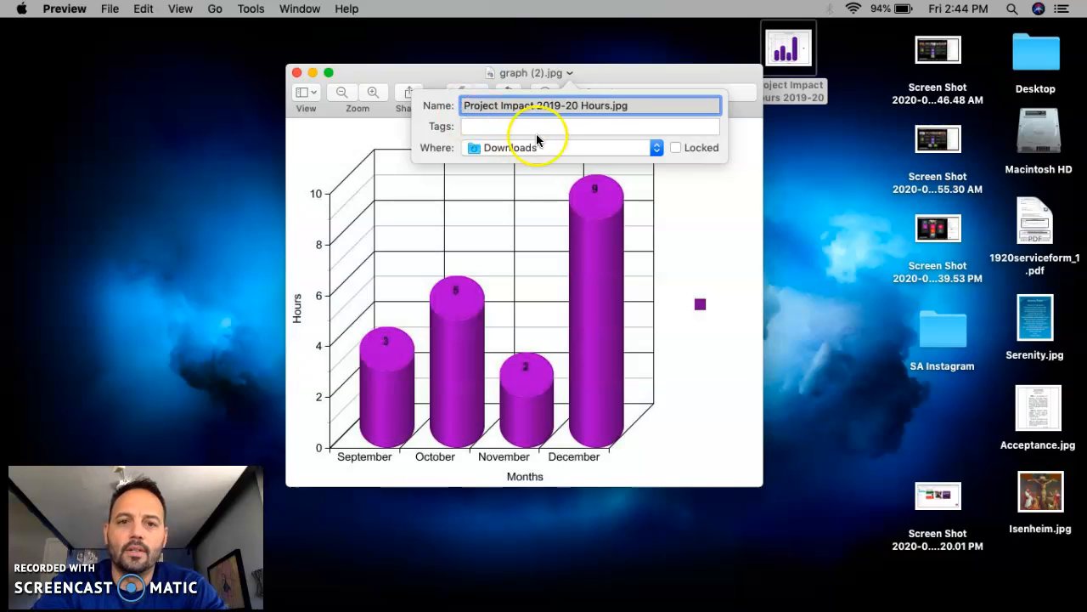
# Step: Move the renamed graph image from Downloads to the Desktop and close it
pyautogui.click(658, 148)
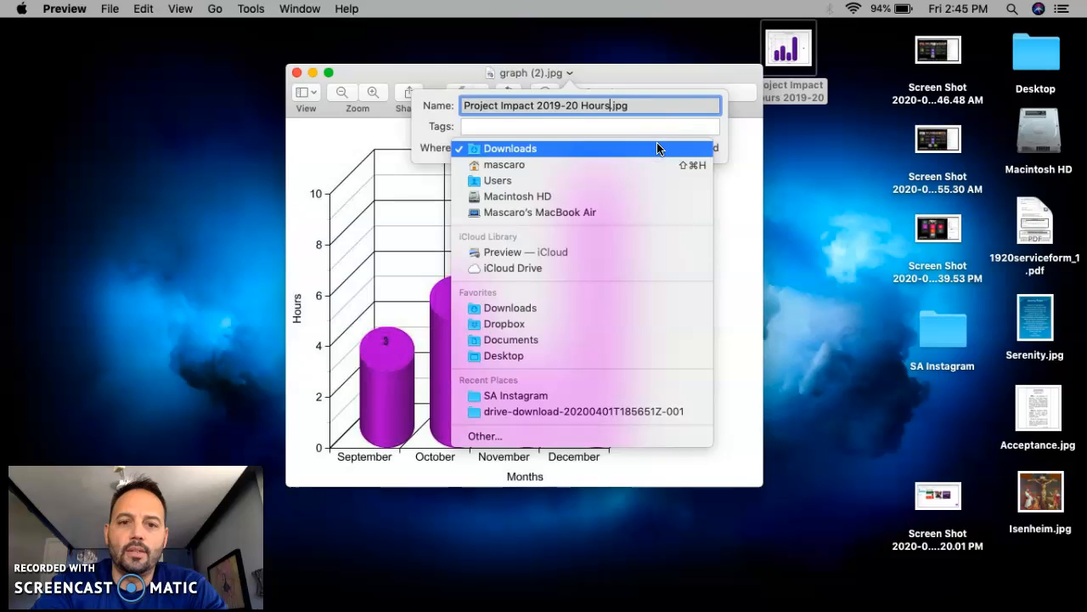
pyautogui.click(568, 355)
pyautogui.click(424, 168)
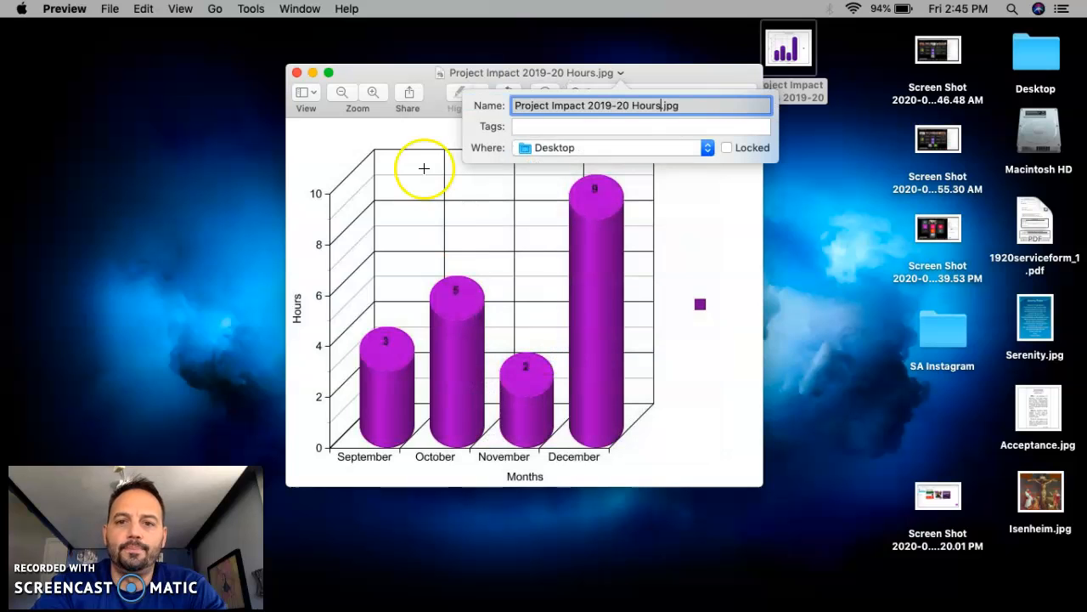
pyautogui.click(296, 73)
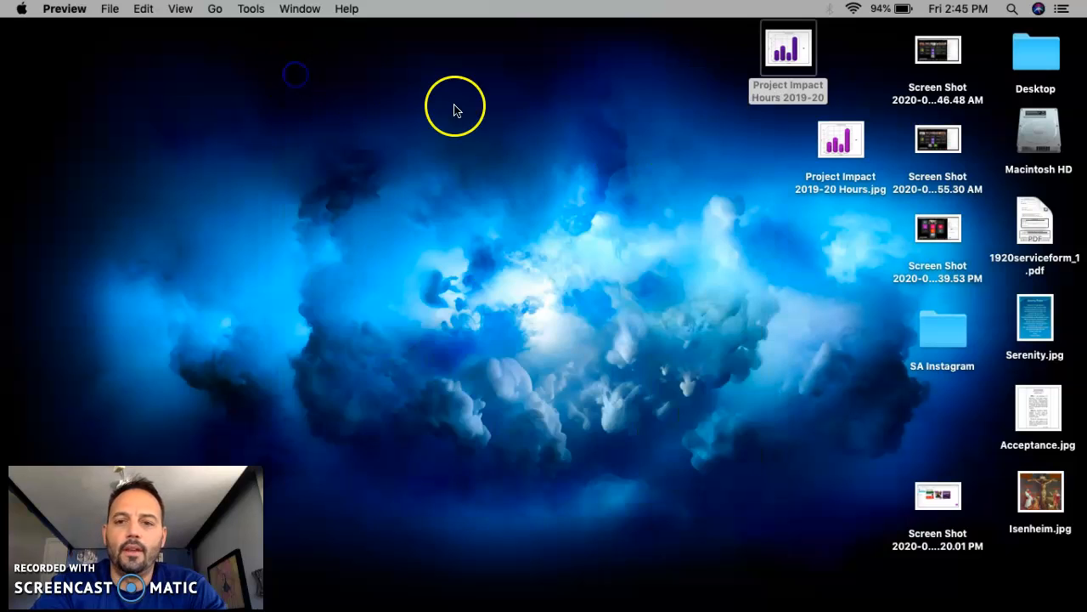
# Step: Open "Project Impact 2019-20 Hours.jpg" from the Desktop to check the saved graph, and close it again
pyautogui.doubleClick(841, 138)
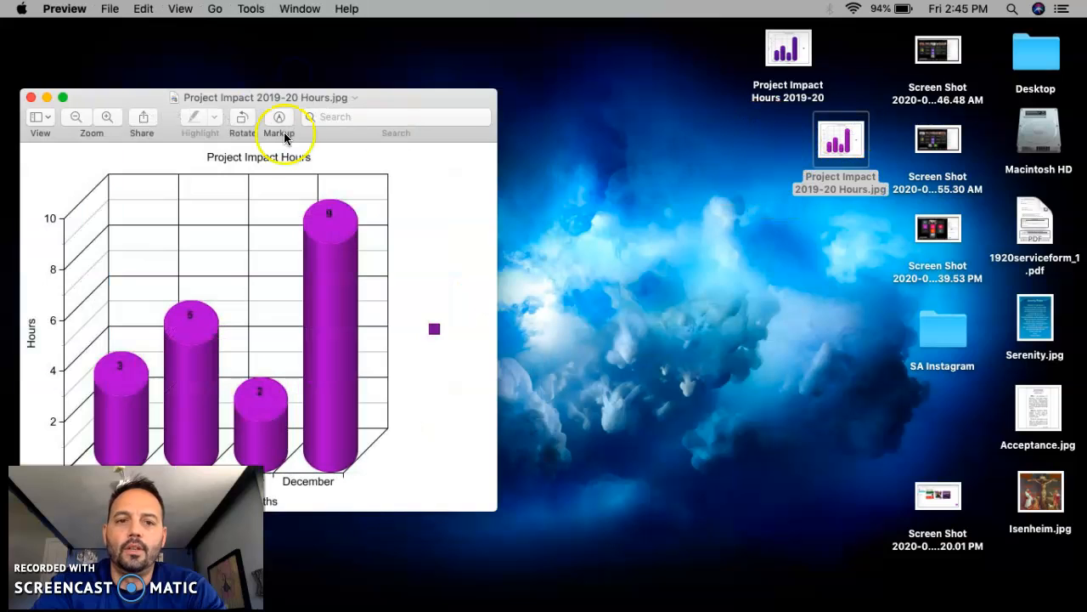
pyautogui.moveTo(102, 100); pyautogui.dragTo(306, 103)
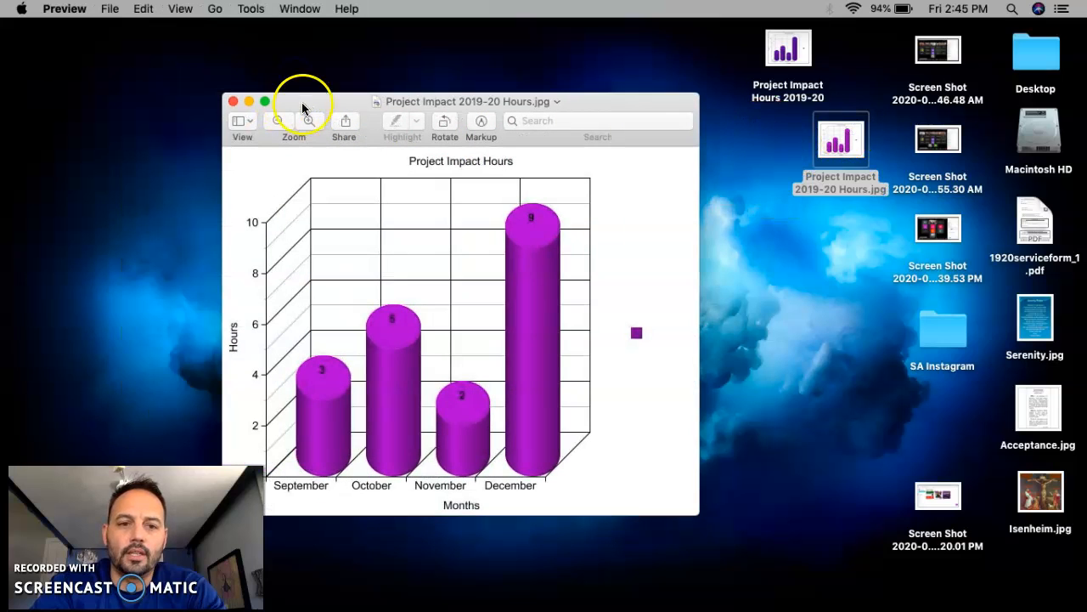
pyautogui.click(233, 103)
pyautogui.click(473, 226)
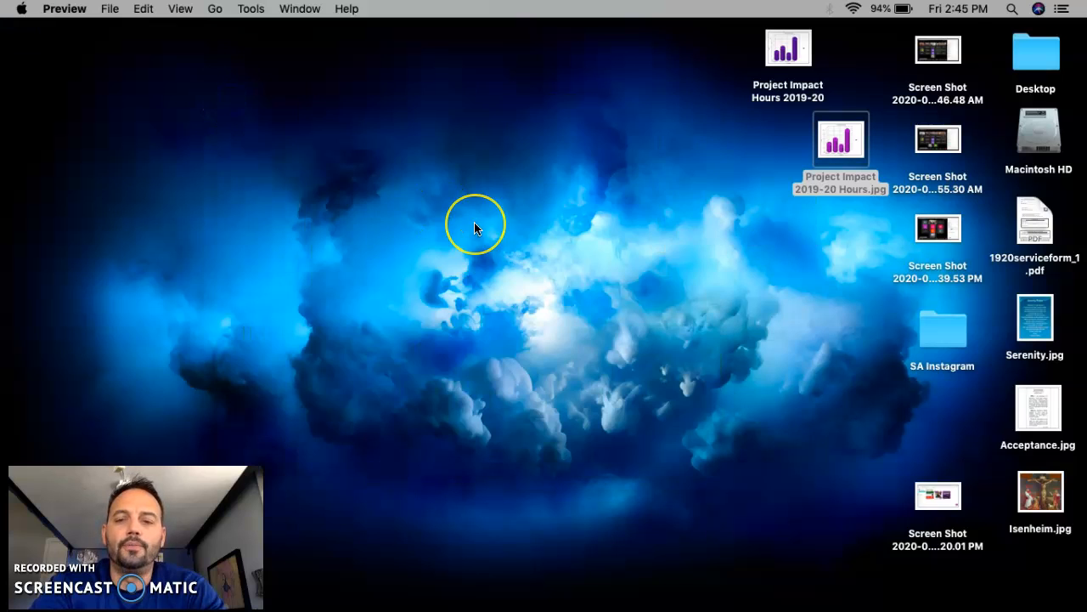